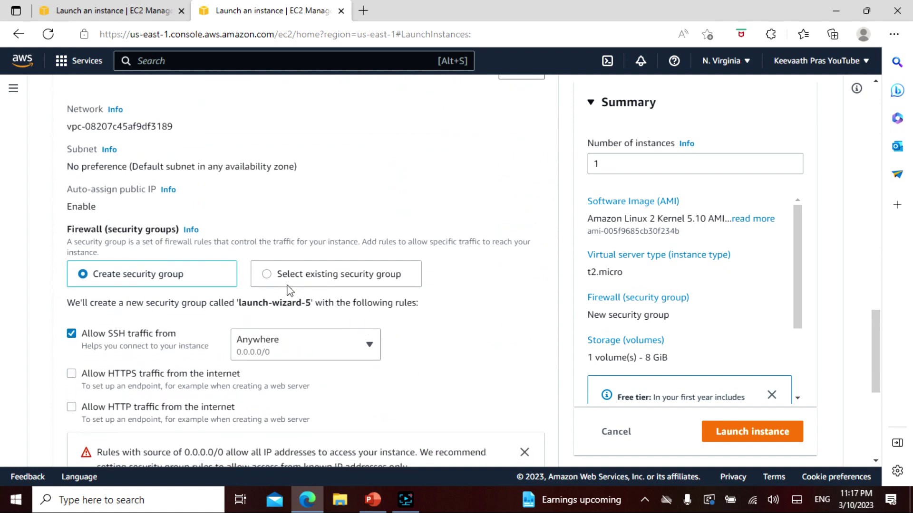
Assign the existing security group launch-wizard-1 to the instance instead of creating a new one.
{"action": "left_click", "coordinate": [306, 276]}
{"action": "scroll", "coordinate": [389, 281], "scroll_direction": "down", "scroll_amount": 1}
{"action": "left_click", "coordinate": [247, 267]}
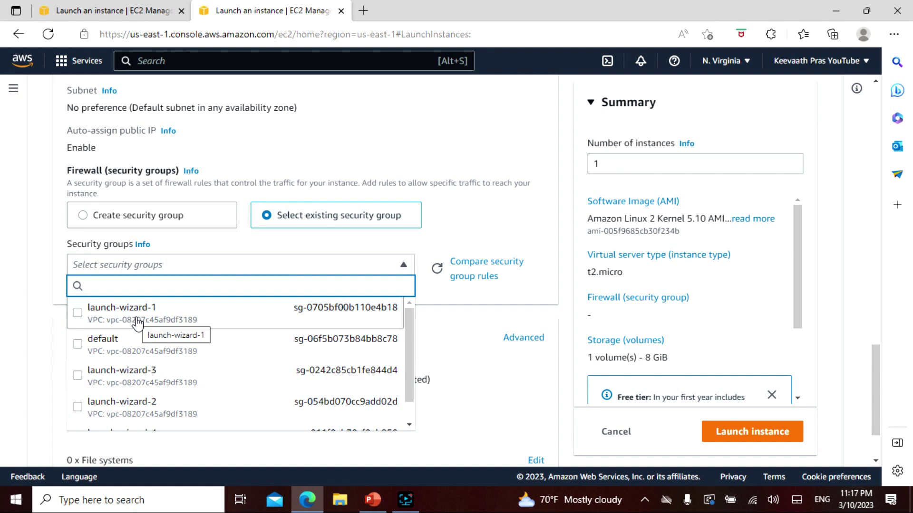
{"action": "left_click", "coordinate": [137, 324]}
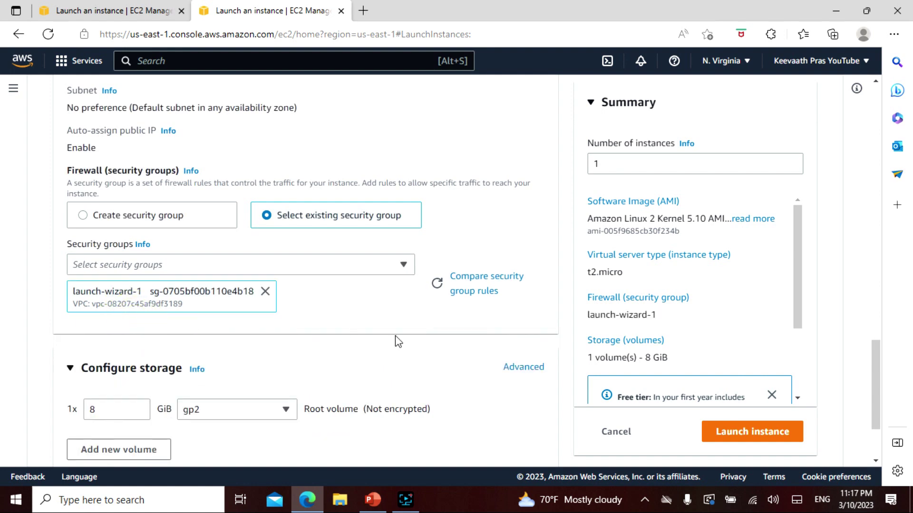
Examine the root volume's storage settings and the volume types available for it.
{"action": "scroll", "coordinate": [333, 302], "scroll_direction": "down", "scroll_amount": 2}
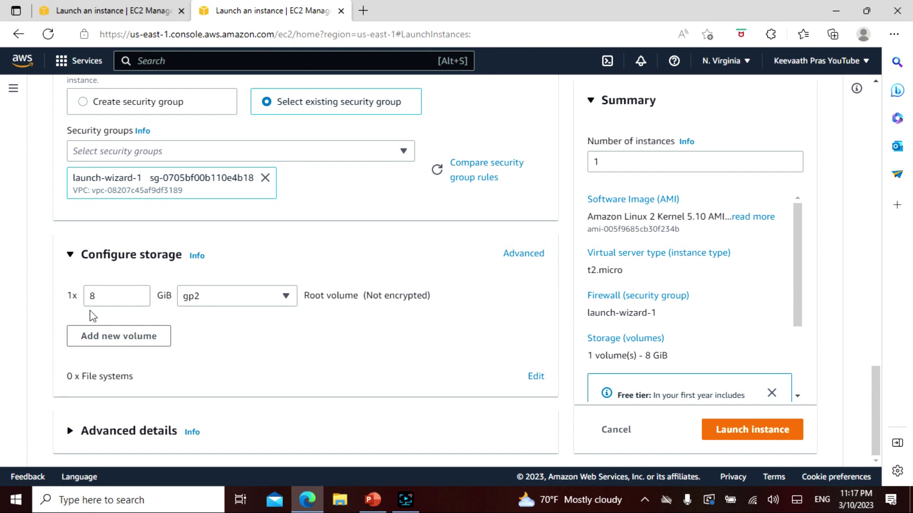
{"action": "left_click_drag", "start_coordinate": [306, 296], "coordinate": [434, 298]}
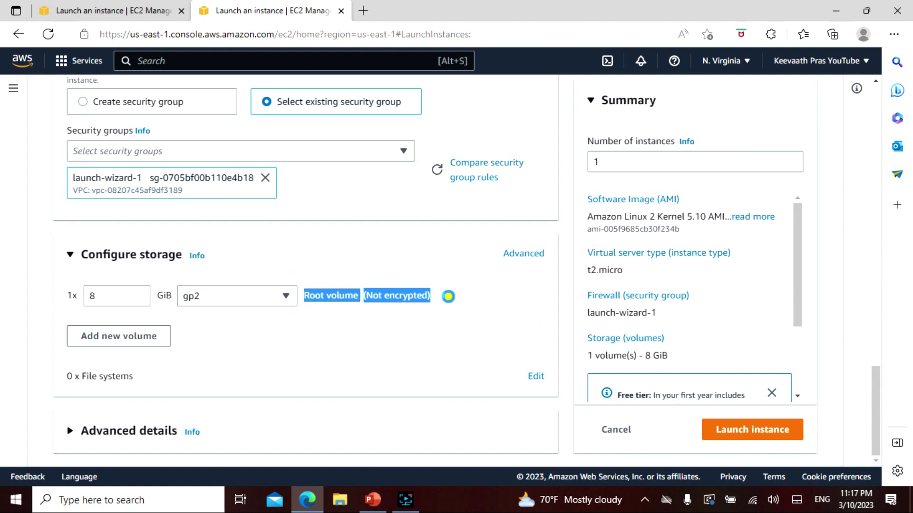
{"action": "left_click", "coordinate": [448, 297]}
{"action": "left_click", "coordinate": [286, 296]}
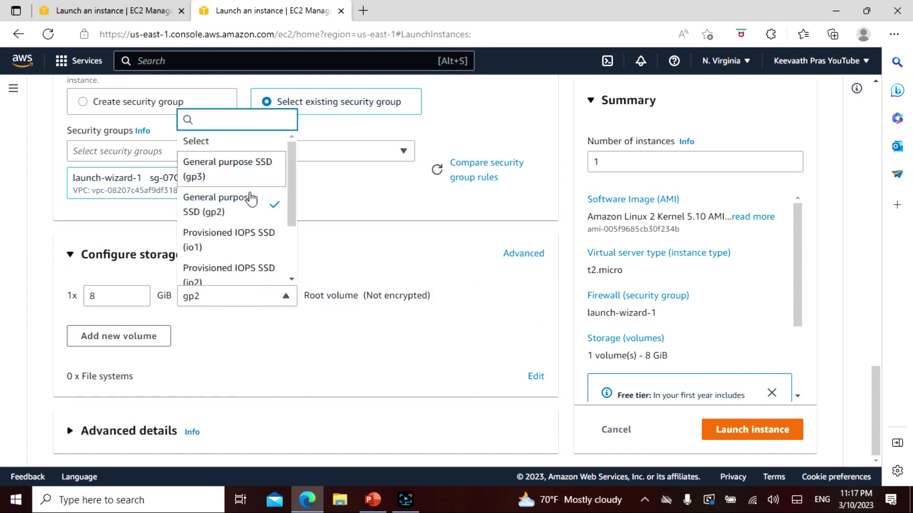
{"action": "scroll", "coordinate": [289, 201], "scroll_direction": "down", "scroll_amount": 3}
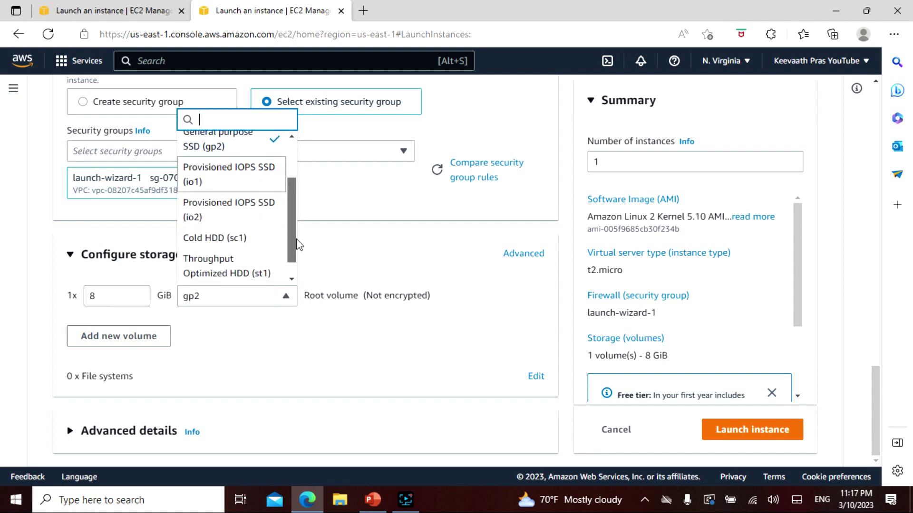
{"action": "scroll", "coordinate": [300, 250], "scroll_direction": "down", "scroll_amount": 1}
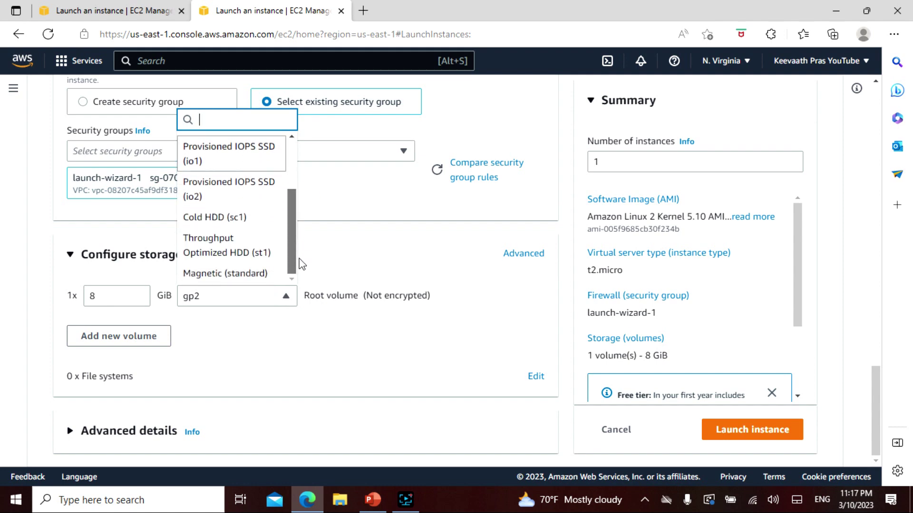
{"action": "scroll", "coordinate": [304, 242], "scroll_direction": "up", "scroll_amount": 2}
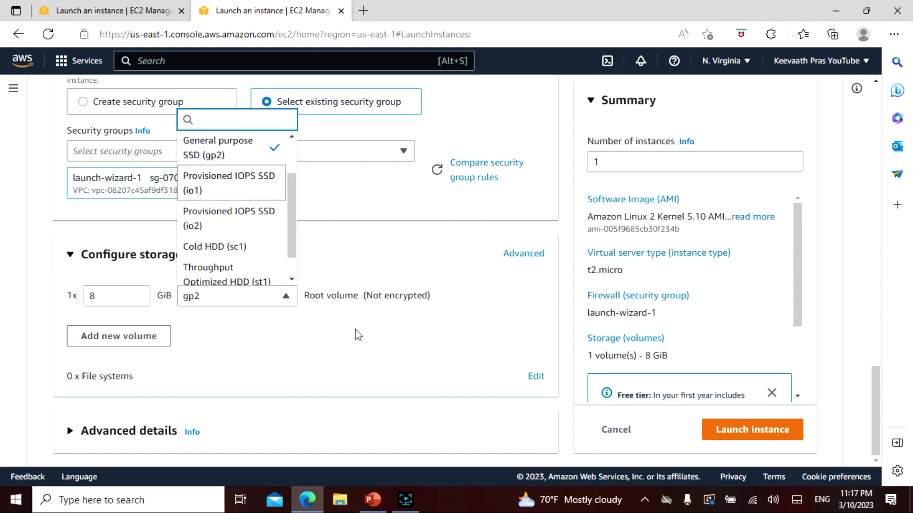
{"action": "left_click", "coordinate": [368, 352]}
Add a second EBS volume to the instance with the Cold HDD (sc1) volume type.
{"action": "left_click", "coordinate": [164, 342]}
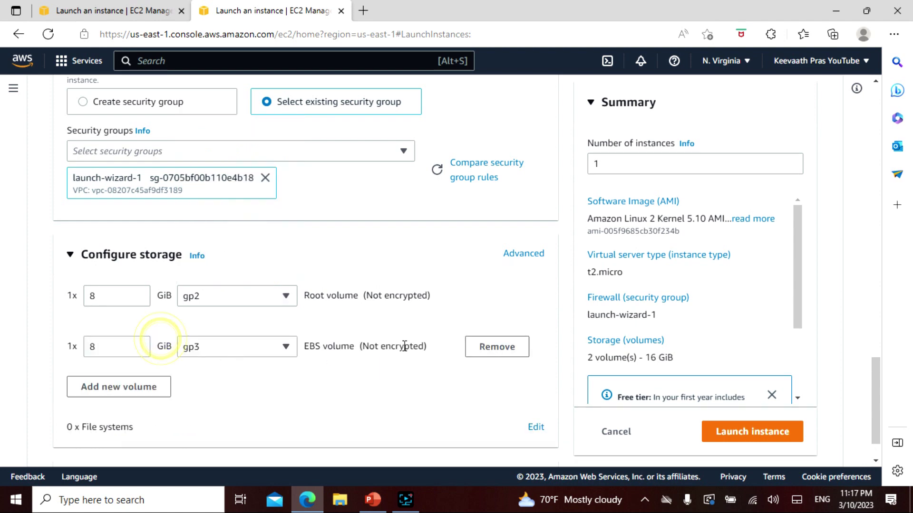
{"action": "left_click", "coordinate": [264, 349]}
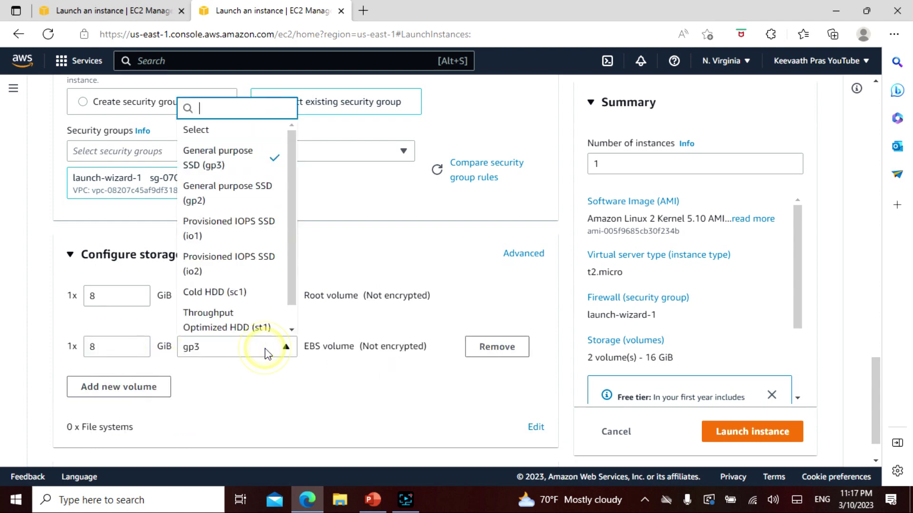
{"action": "left_click", "coordinate": [244, 294]}
Set the size of the custom Volume 2 to 125 GiB.
{"action": "scroll", "coordinate": [347, 371], "scroll_direction": "down", "scroll_amount": 5}
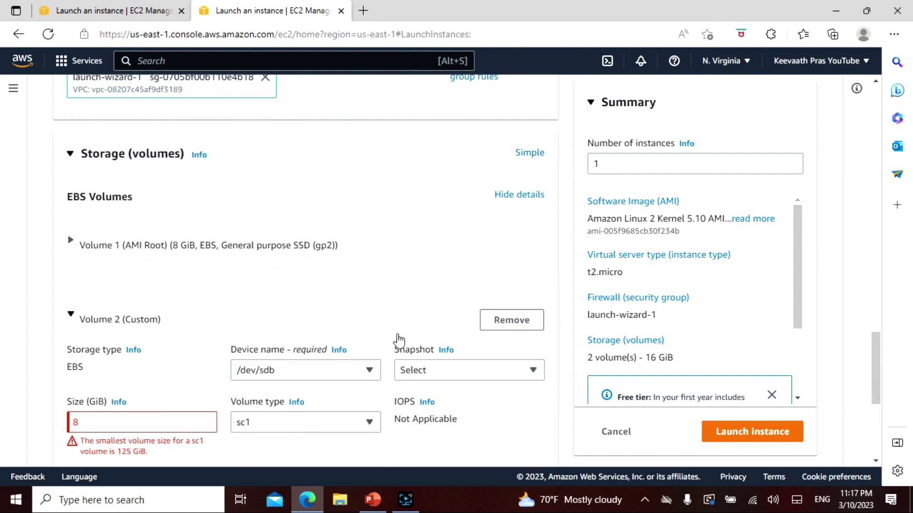
{"action": "scroll", "coordinate": [397, 349], "scroll_direction": "down", "scroll_amount": 2}
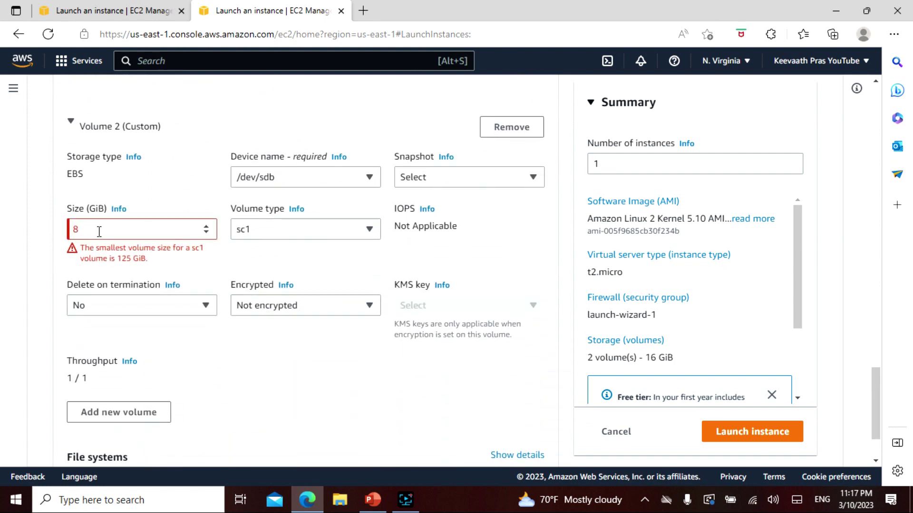
{"action": "left_click_drag", "start_coordinate": [85, 233], "coordinate": [67, 238]}
{"action": "type", "text": "125"}
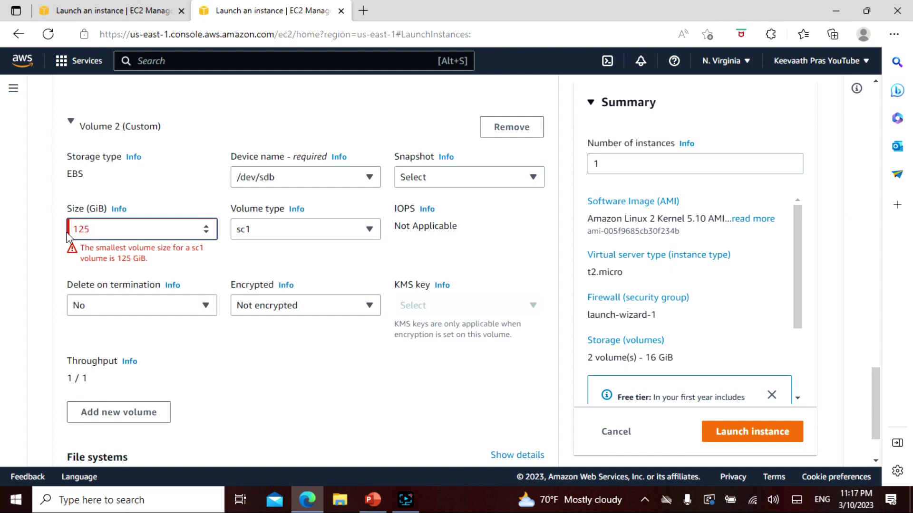
{"action": "left_click", "coordinate": [316, 265]}
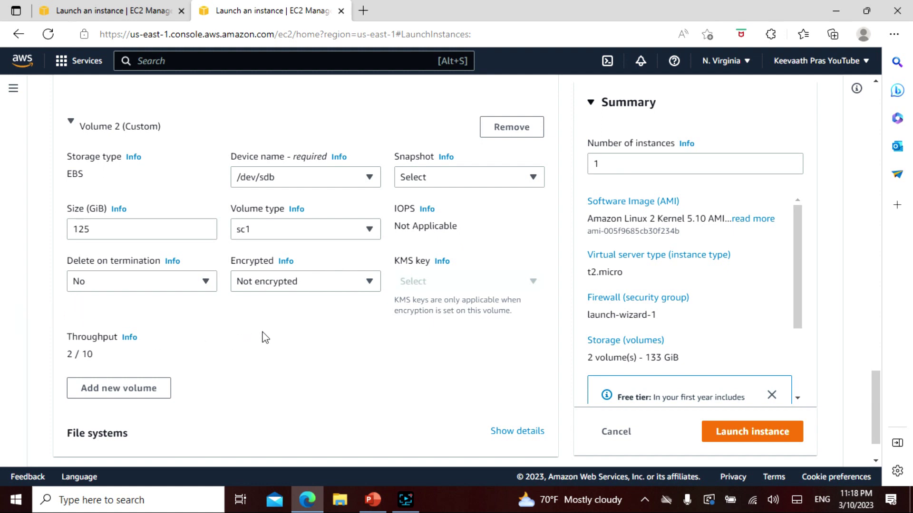
Launch the instance with the configured storage and open its entry in the instances list.
{"action": "scroll", "coordinate": [264, 338], "scroll_direction": "down", "scroll_amount": 1}
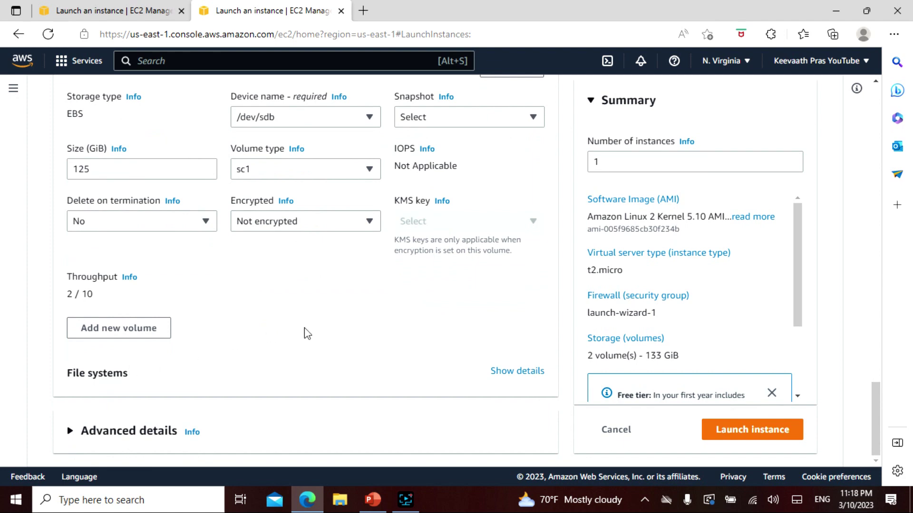
{"action": "scroll", "coordinate": [309, 334], "scroll_direction": "up", "scroll_amount": 1}
{"action": "scroll", "coordinate": [306, 335], "scroll_direction": "up", "scroll_amount": 4}
{"action": "scroll", "coordinate": [307, 338], "scroll_direction": "down", "scroll_amount": 5}
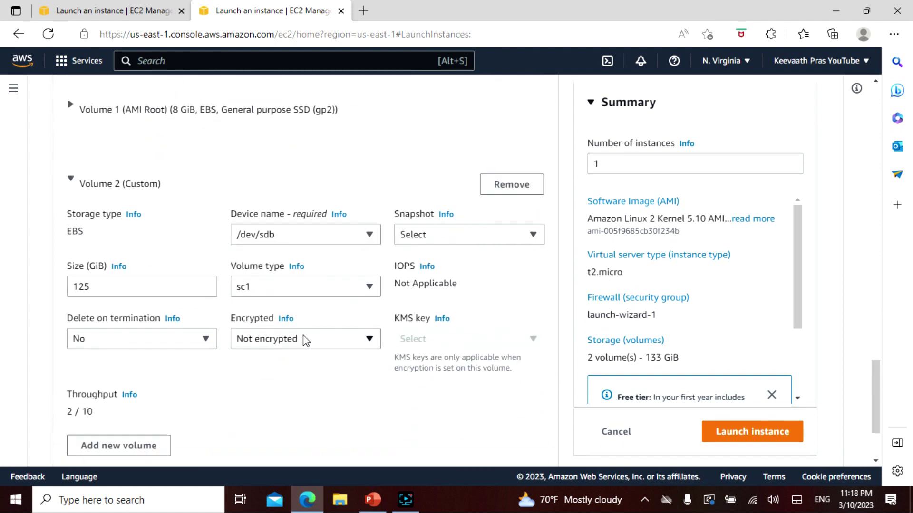
{"action": "left_click", "coordinate": [775, 431]}
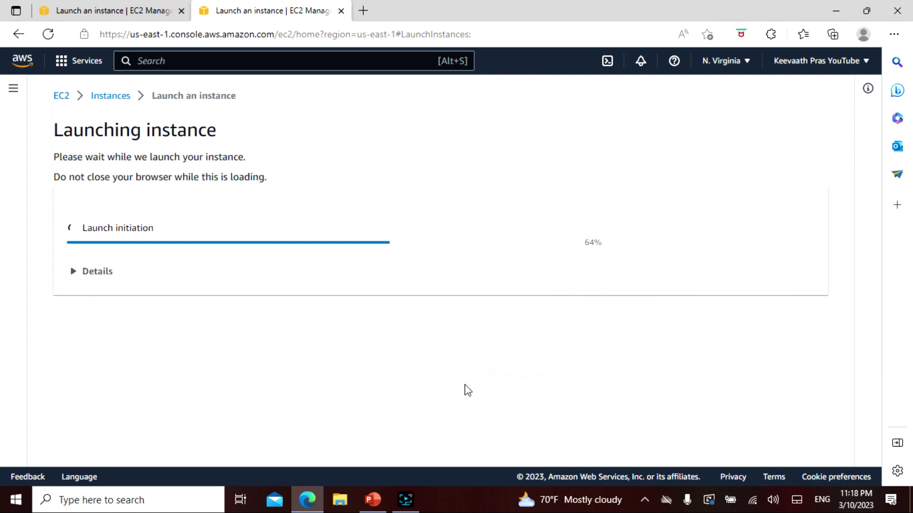
{"action": "left_click", "coordinate": [302, 150]}
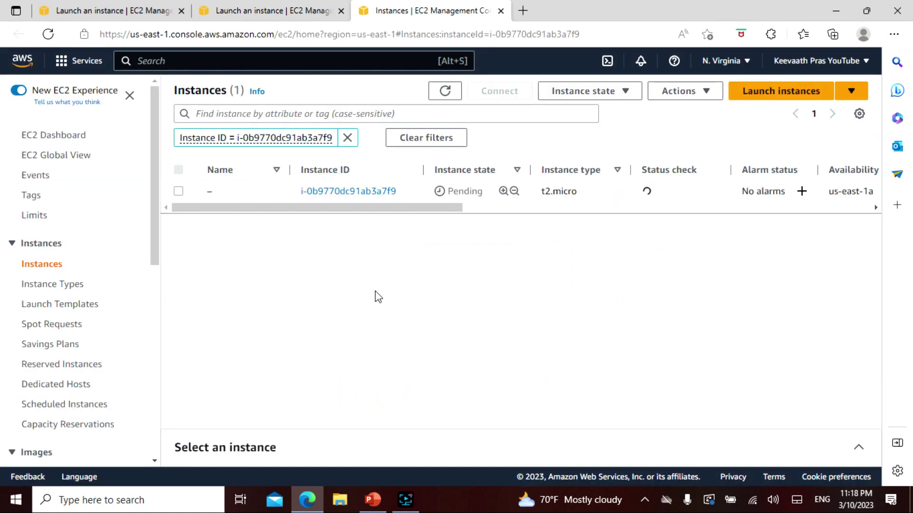
Name the newly launched instance with the account owner's short name and save it.
{"action": "mouse_move", "coordinate": [221, 192]}
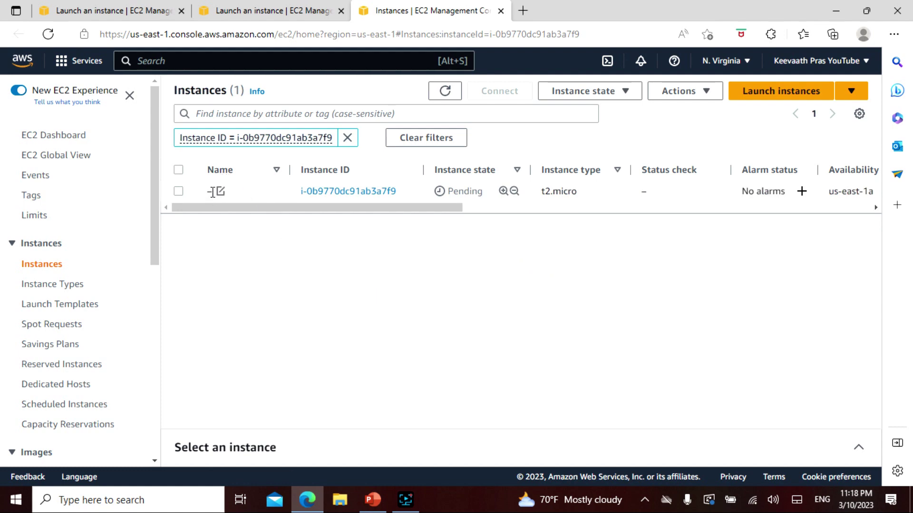
{"action": "left_click", "coordinate": [220, 191]}
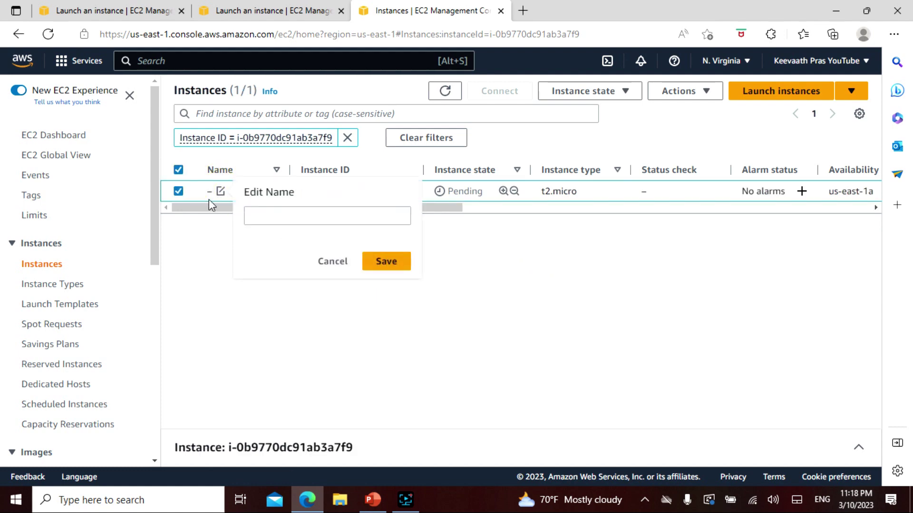
{"action": "left_click", "coordinate": [272, 216]}
{"action": "type", "text": "Pras"}
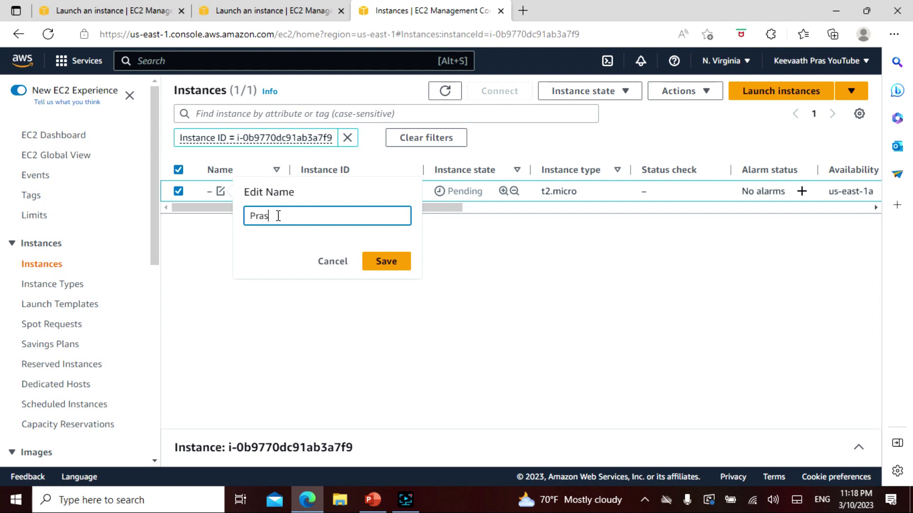
{"action": "left_click", "coordinate": [373, 262]}
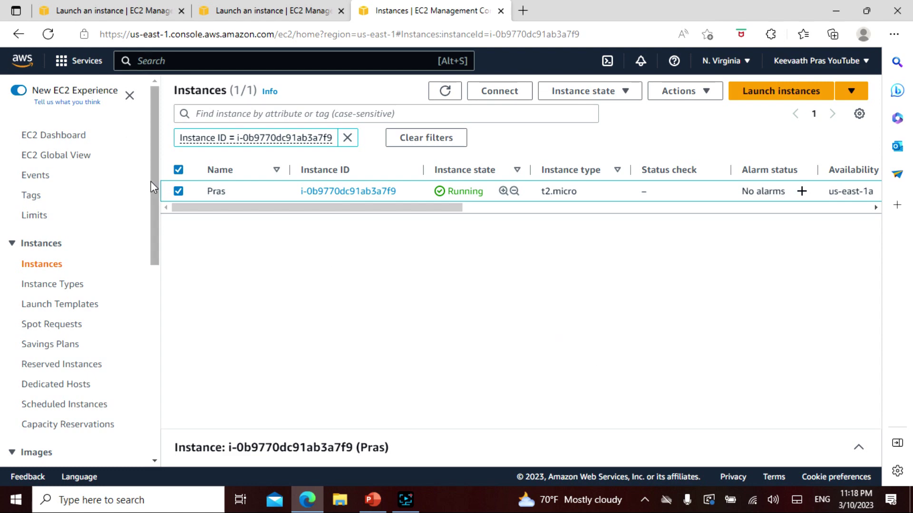
Open the list of Elastic Block Store volumes.
{"action": "scroll", "coordinate": [157, 196], "scroll_direction": "down", "scroll_amount": 2}
{"action": "left_click_drag", "start_coordinate": [157, 196], "coordinate": [147, 344]}
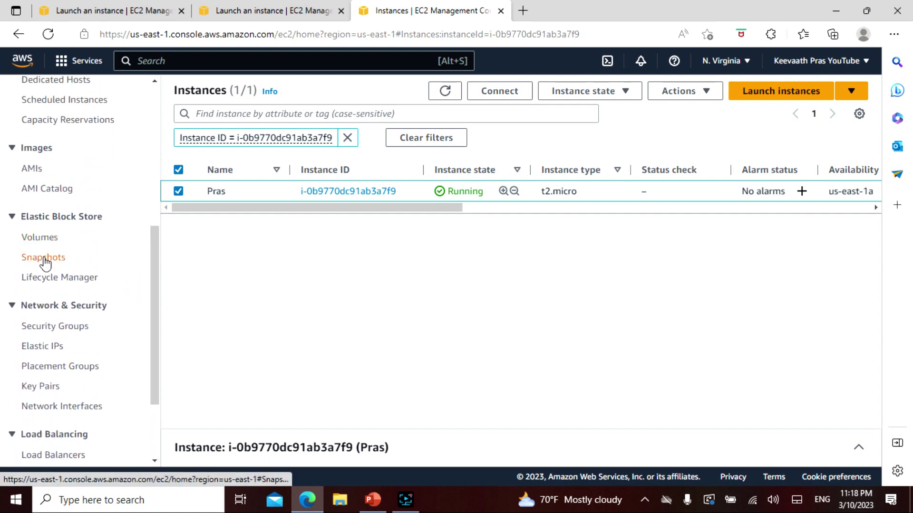
{"action": "left_click", "coordinate": [28, 239]}
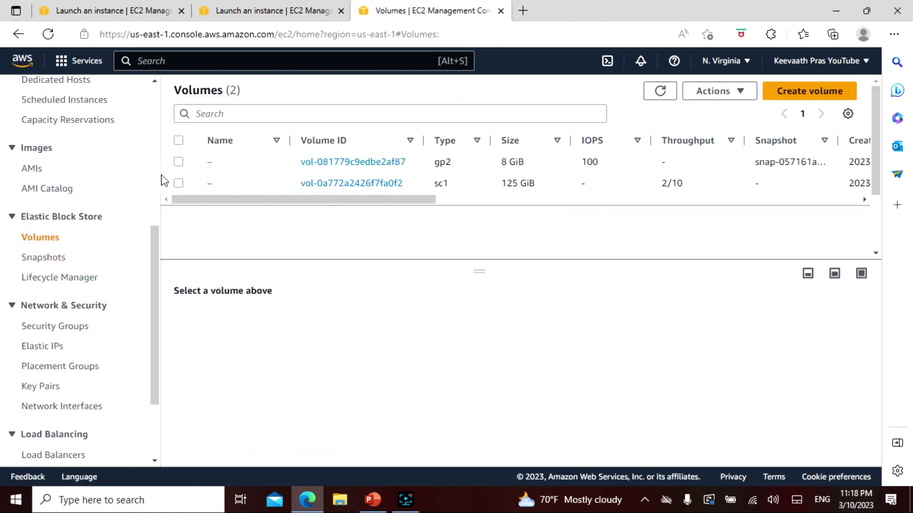
Open the sc1 volume for modification and set its volume type to Provisioned IOPS SSD (io1).
{"action": "left_click", "coordinate": [178, 183]}
{"action": "left_click_drag", "start_coordinate": [323, 200], "coordinate": [352, 208]}
{"action": "left_click", "coordinate": [700, 95]}
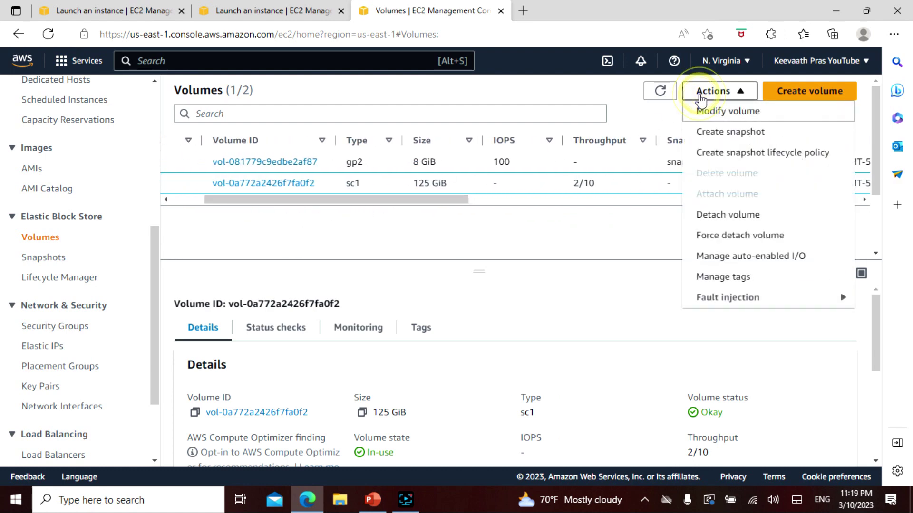
{"action": "left_click", "coordinate": [590, 278]}
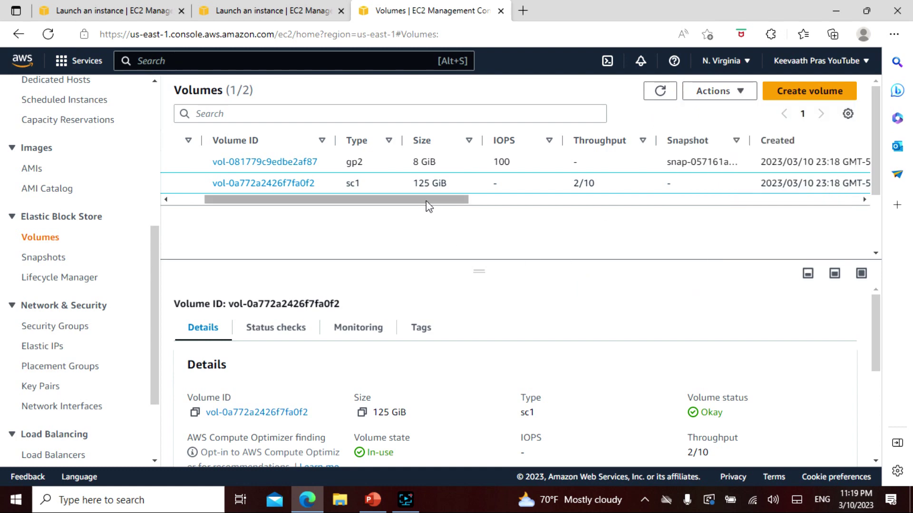
{"action": "left_click", "coordinate": [743, 88]}
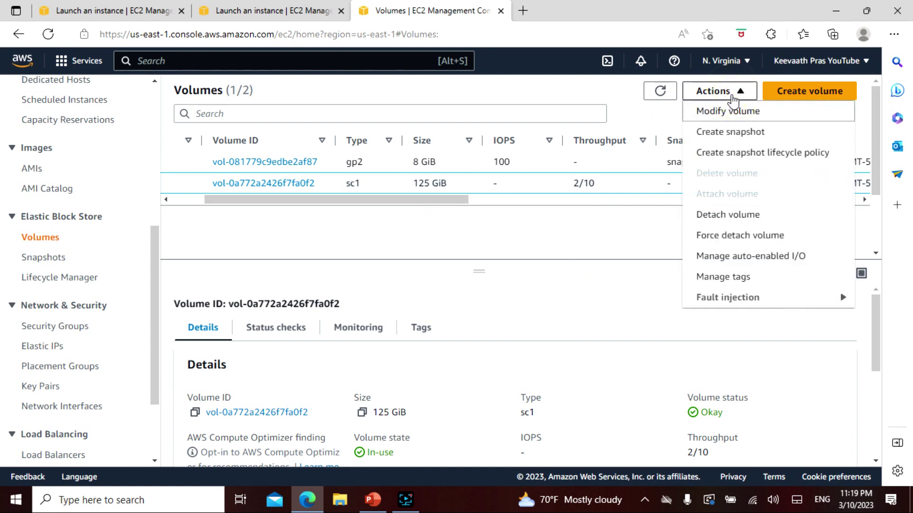
{"action": "left_click", "coordinate": [725, 112]}
{"action": "scroll", "coordinate": [425, 240], "scroll_direction": "down", "scroll_amount": 1}
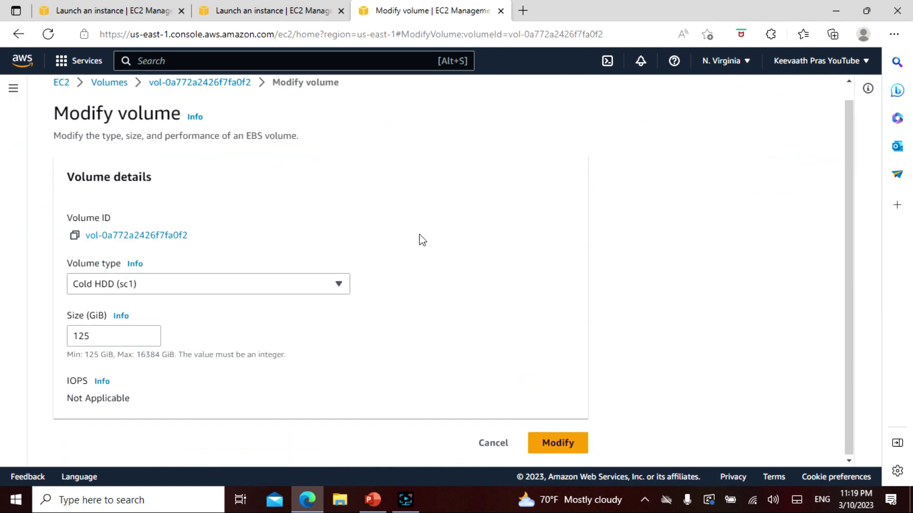
{"action": "left_click", "coordinate": [203, 290]}
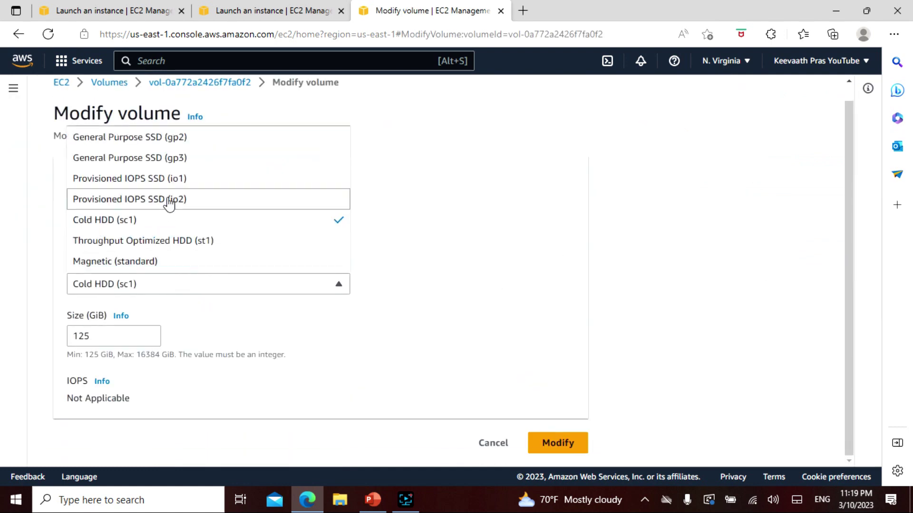
{"action": "left_click", "coordinate": [214, 178]}
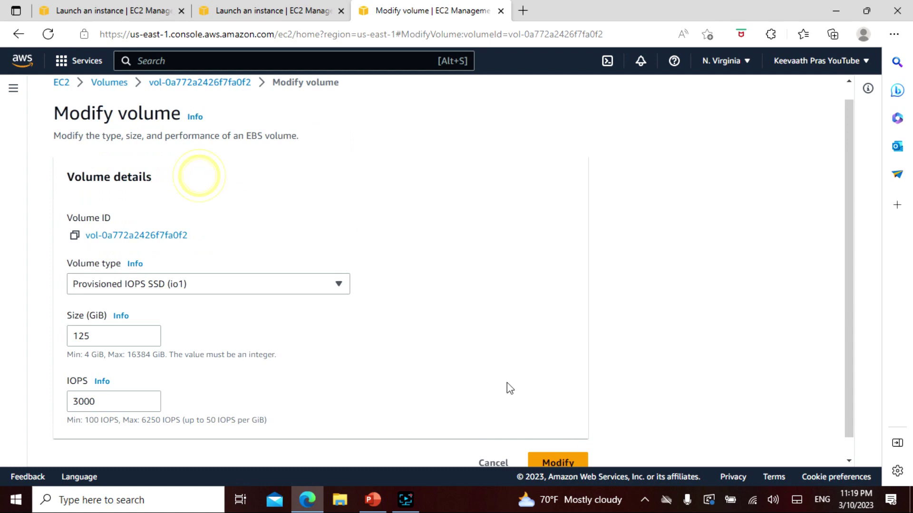
Try reducing the volume's size to 8 GiB, and restore it to 125 GiB.
{"action": "scroll", "coordinate": [653, 317], "scroll_direction": "down", "scroll_amount": 1}
{"action": "left_click_drag", "start_coordinate": [98, 316], "coordinate": [43, 319]}
{"action": "type", "text": "8"}
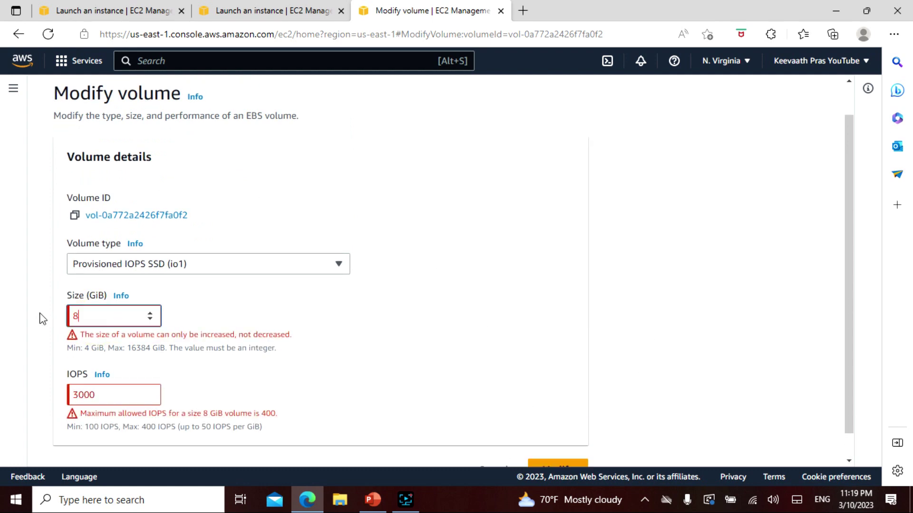
{"action": "left_click_drag", "start_coordinate": [73, 316], "coordinate": [39, 312]}
{"action": "type", "text": "125"}
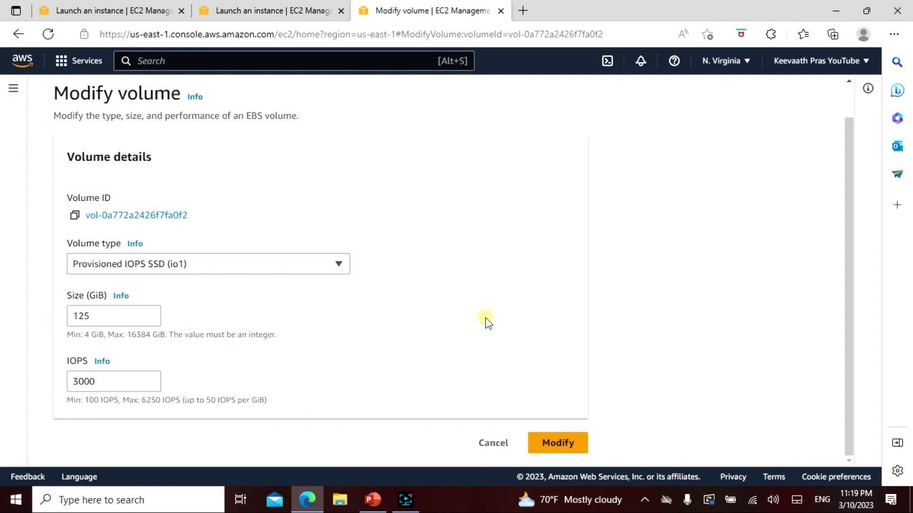
Submit the volume modification and confirm it.
{"action": "left_click", "coordinate": [556, 441]}
{"action": "left_click", "coordinate": [597, 394]}
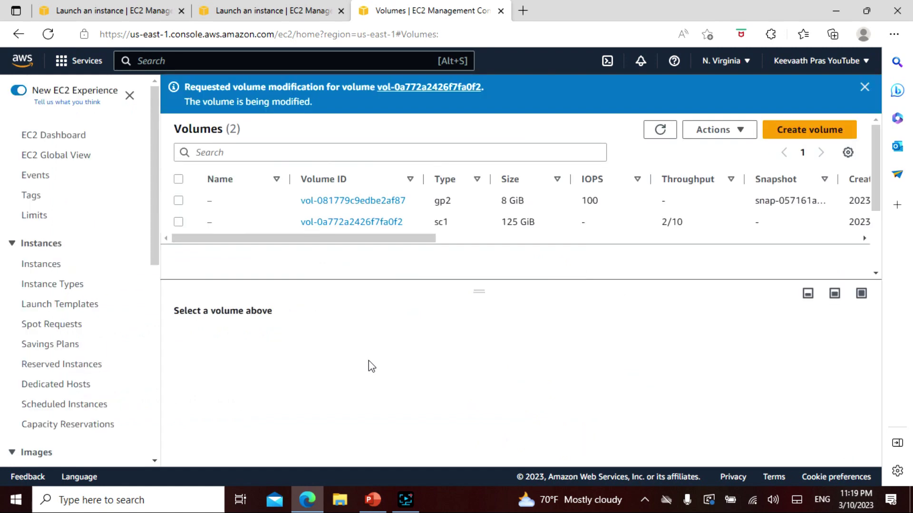
{"action": "left_click_drag", "start_coordinate": [327, 239], "coordinate": [285, 246]}
{"action": "left_click_drag", "start_coordinate": [310, 239], "coordinate": [136, 226]}
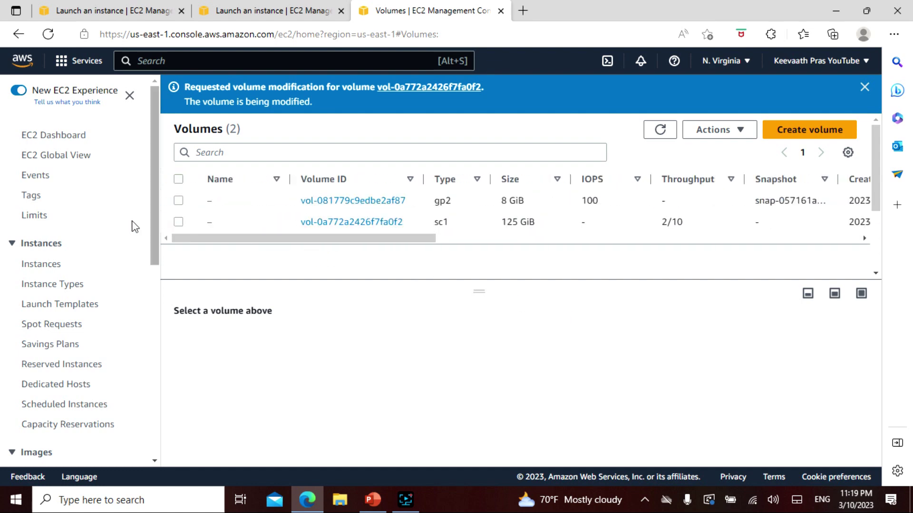
Detach the 125 GiB volume from its instance and confirm the detachment.
{"action": "left_click", "coordinate": [178, 222]}
{"action": "left_click", "coordinate": [726, 134]}
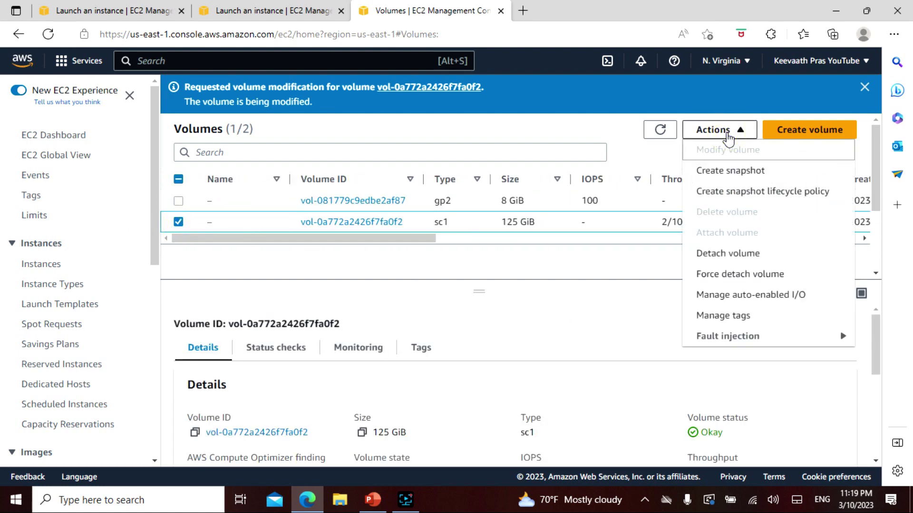
{"action": "left_click", "coordinate": [766, 261]}
{"action": "left_click", "coordinate": [672, 336]}
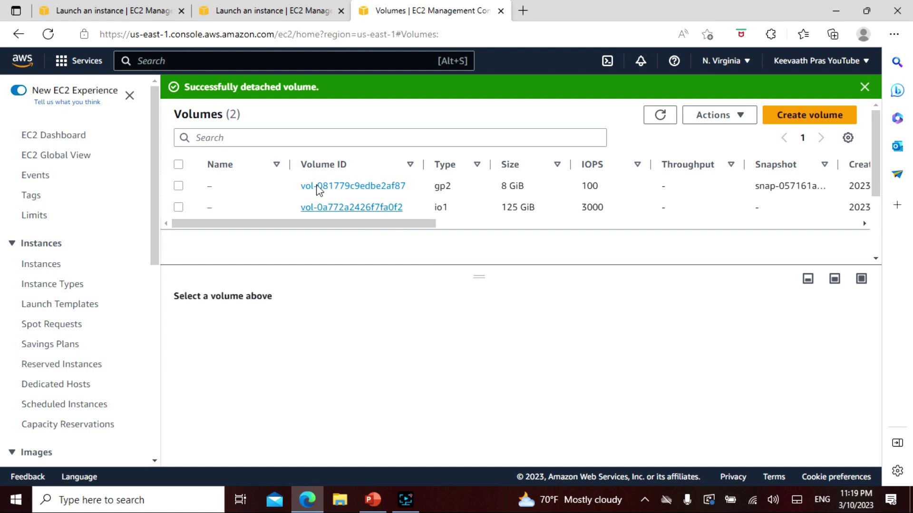
Start a snapshot of the 8 GiB gp2 volume and give it the description MyFirtSnapShot.
{"action": "left_click", "coordinate": [179, 186]}
{"action": "scroll", "coordinate": [297, 225], "scroll_direction": "right", "scroll_amount": 5}
{"action": "left_click", "coordinate": [714, 115]}
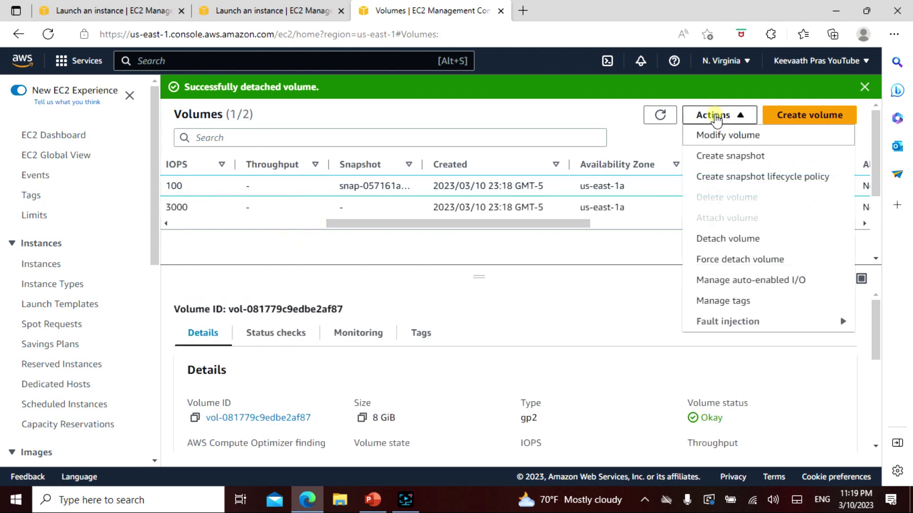
{"action": "left_click", "coordinate": [728, 156]}
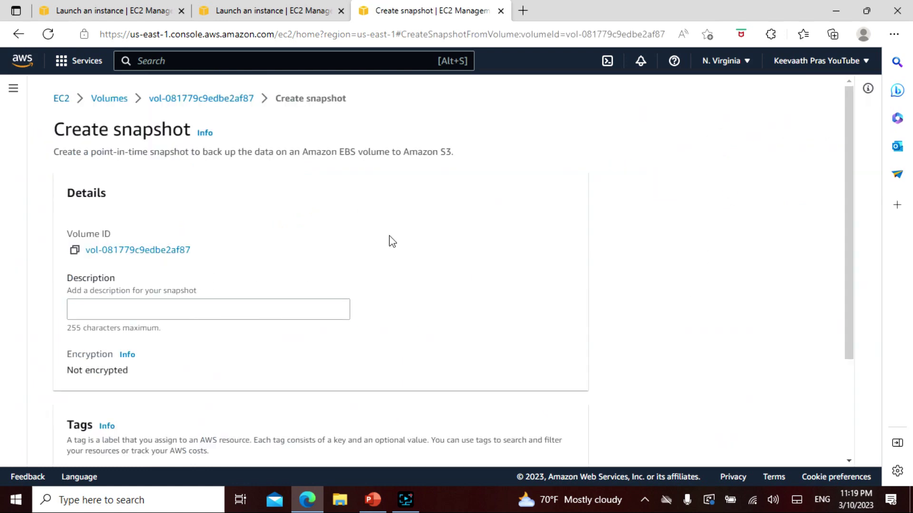
{"action": "scroll", "coordinate": [392, 242], "scroll_direction": "down", "scroll_amount": 2}
{"action": "left_click", "coordinate": [183, 250]}
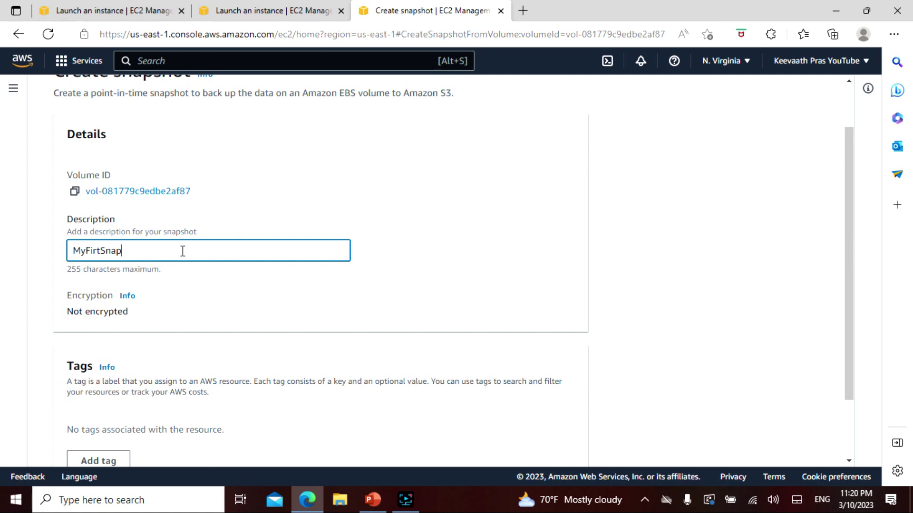
{"action": "scroll", "coordinate": [228, 276], "scroll_direction": "down", "scroll_amount": 2}
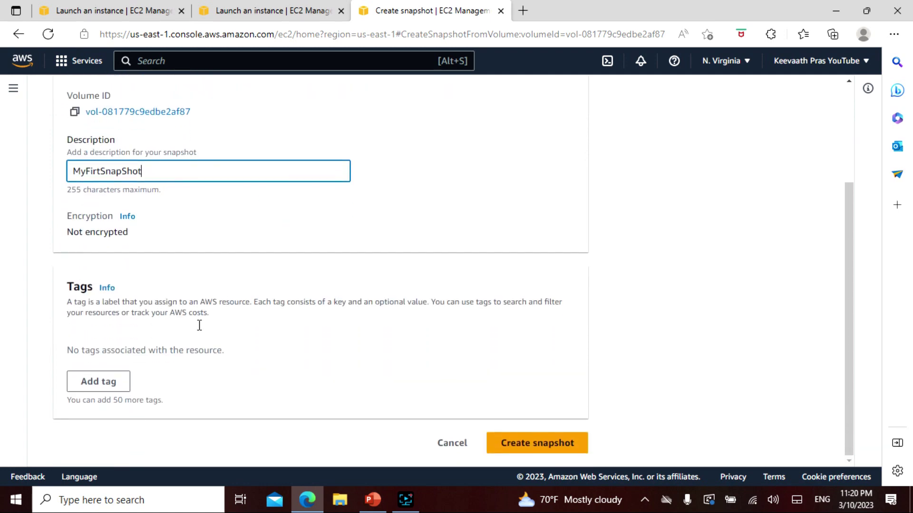
Add a tag with the key FirstSH and no value, and create the snapshot.
{"action": "left_click", "coordinate": [96, 381]}
{"action": "type", "text": "FirstSH"}
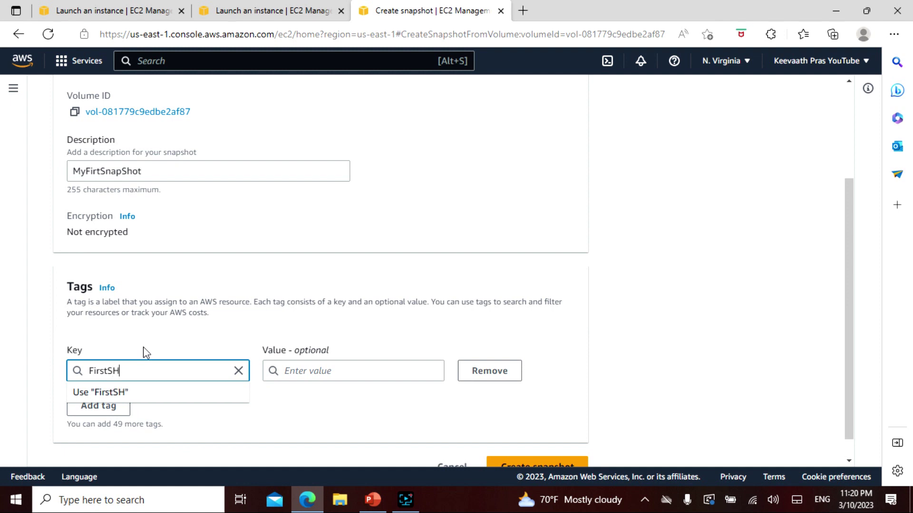
{"action": "left_click", "coordinate": [631, 309]}
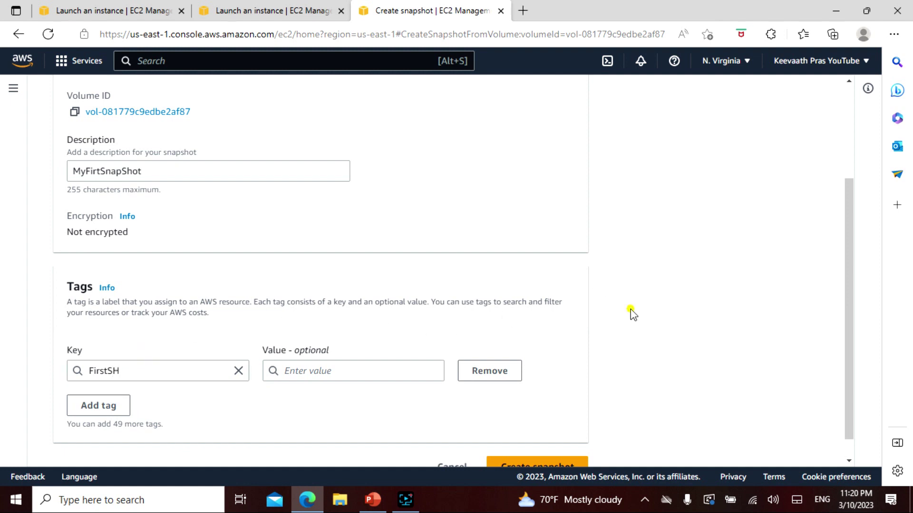
{"action": "scroll", "coordinate": [589, 323], "scroll_direction": "down", "scroll_amount": 1}
{"action": "left_click", "coordinate": [553, 443]}
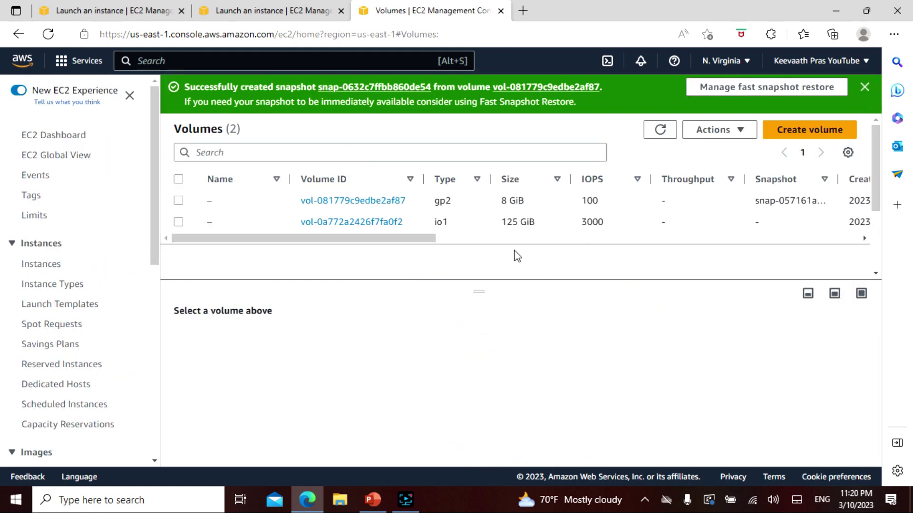
{"action": "left_click_drag", "start_coordinate": [387, 236], "coordinate": [839, 240]}
{"action": "left_click", "coordinate": [553, 350]}
{"action": "left_click_drag", "start_coordinate": [644, 238], "coordinate": [175, 244]}
{"action": "left_click", "coordinate": [179, 200]}
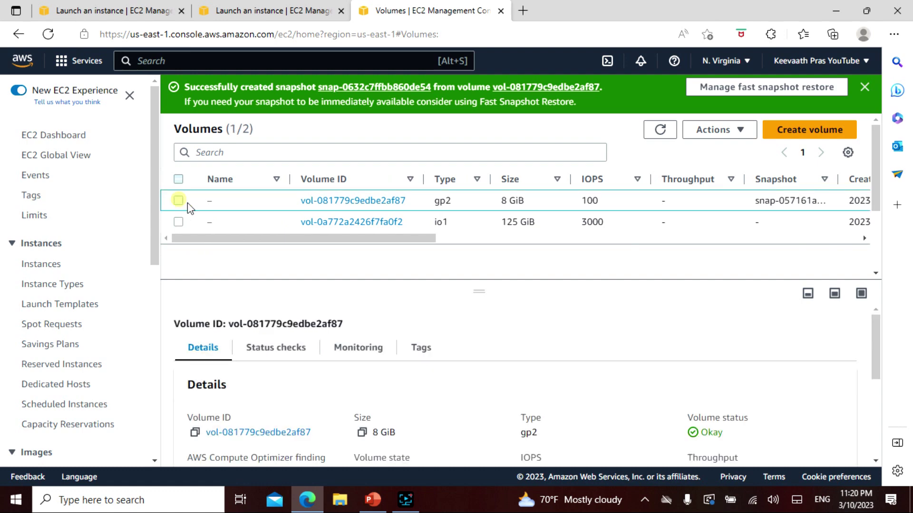
{"action": "left_click", "coordinate": [725, 138]}
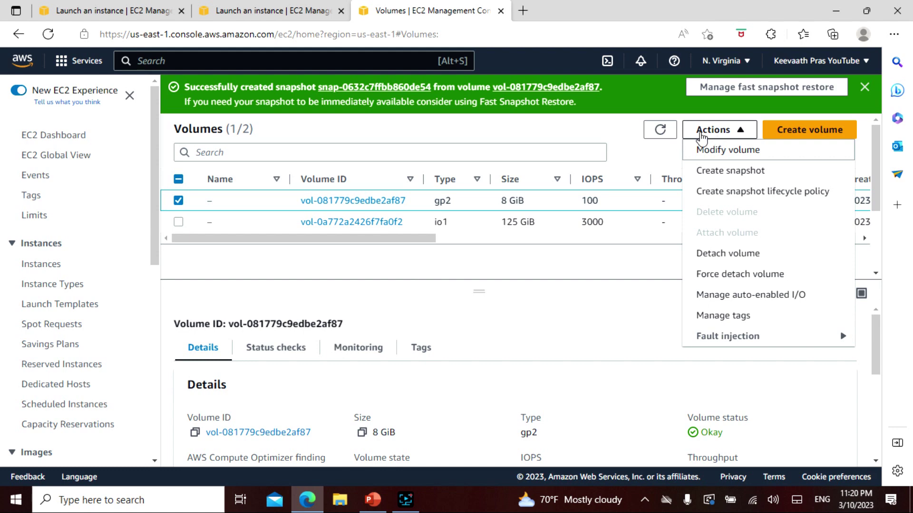
{"action": "left_click", "coordinate": [612, 300]}
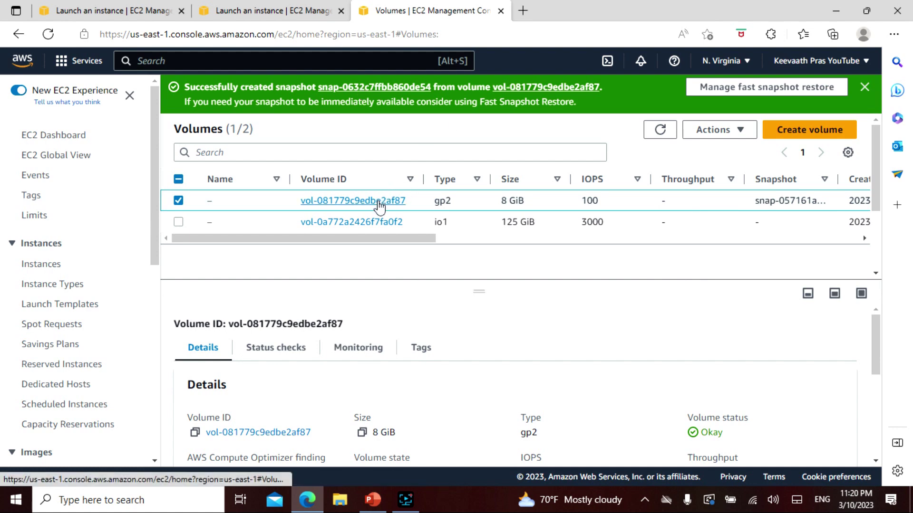
Open the details of the newly created snapshot and refresh them to check its progress, status and permissions.
{"action": "left_click", "coordinate": [395, 90]}
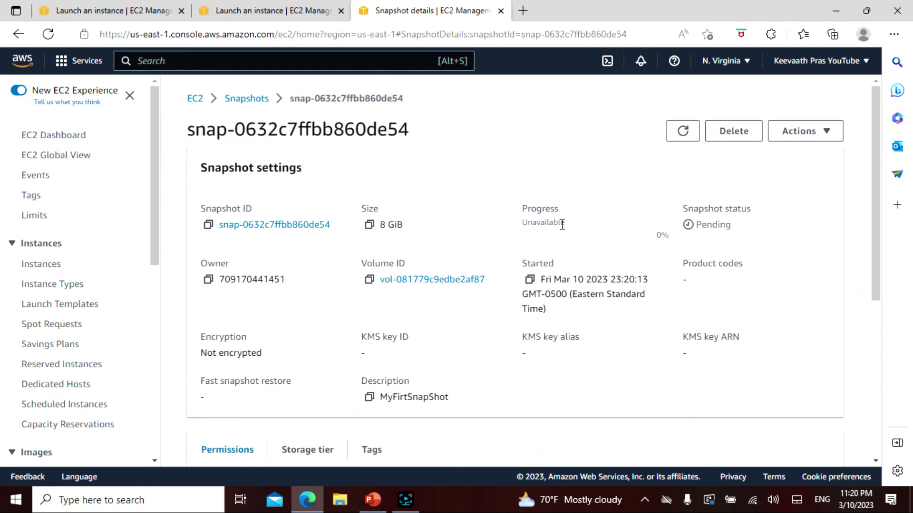
{"action": "left_click", "coordinate": [685, 128]}
{"action": "scroll", "coordinate": [821, 314], "scroll_direction": "down", "scroll_amount": 5}
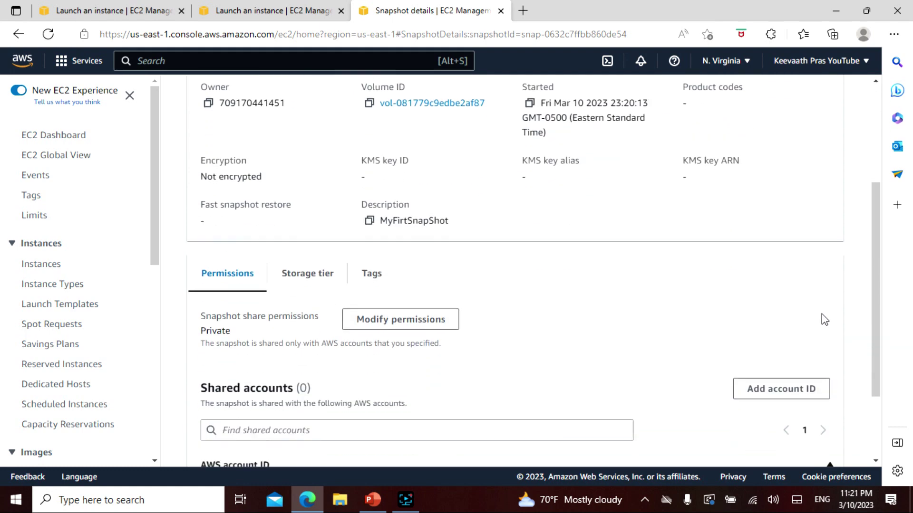
{"action": "scroll", "coordinate": [822, 320], "scroll_direction": "up", "scroll_amount": 6}
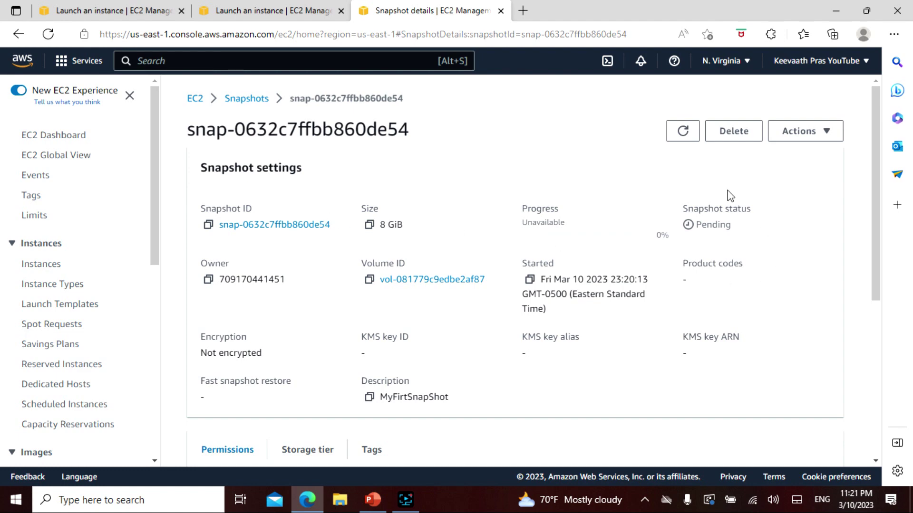
{"action": "left_click", "coordinate": [683, 131]}
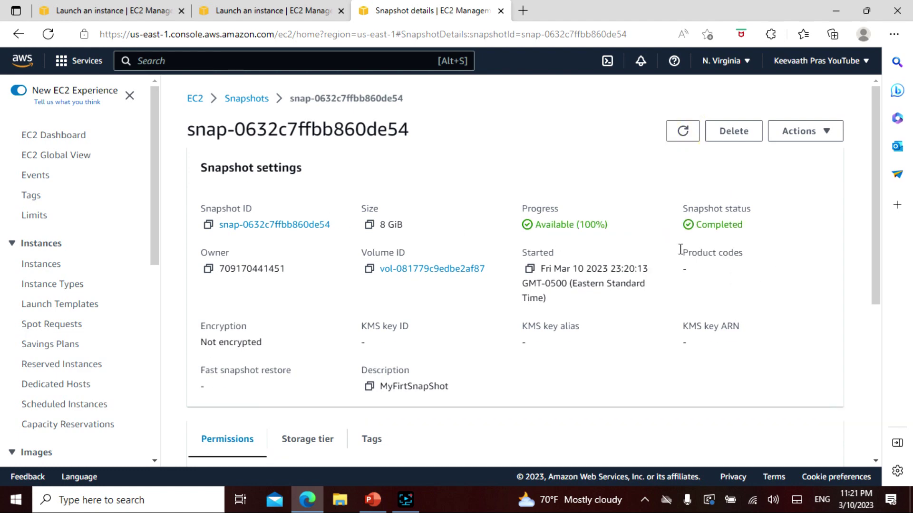
Copy the snapshot to the us-east-1 region without encryption, keeping the suggested description, and refresh the snapshot list.
{"action": "left_click", "coordinate": [814, 136]}
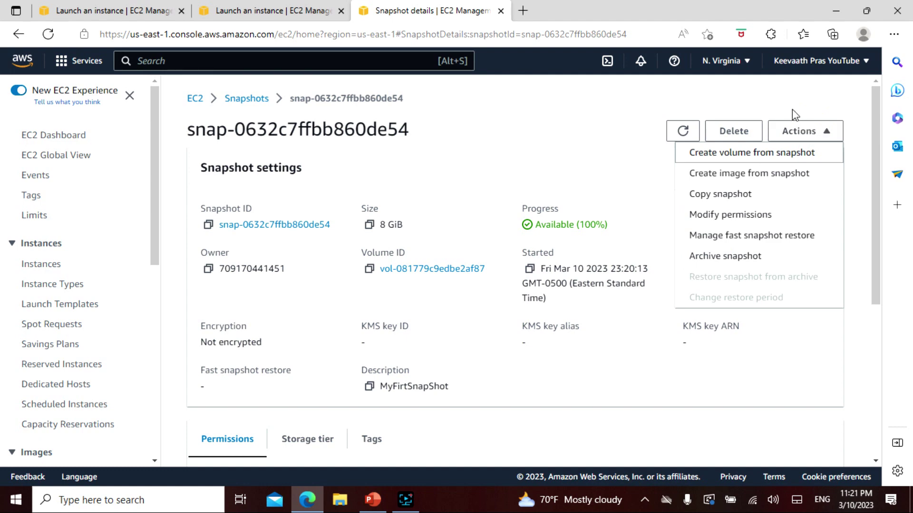
{"action": "left_click", "coordinate": [740, 194]}
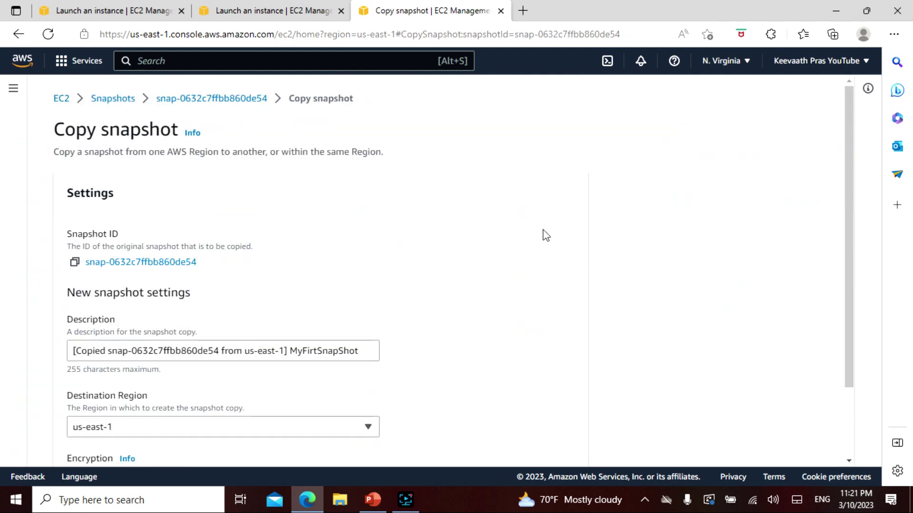
{"action": "scroll", "coordinate": [546, 235], "scroll_direction": "down", "scroll_amount": 2}
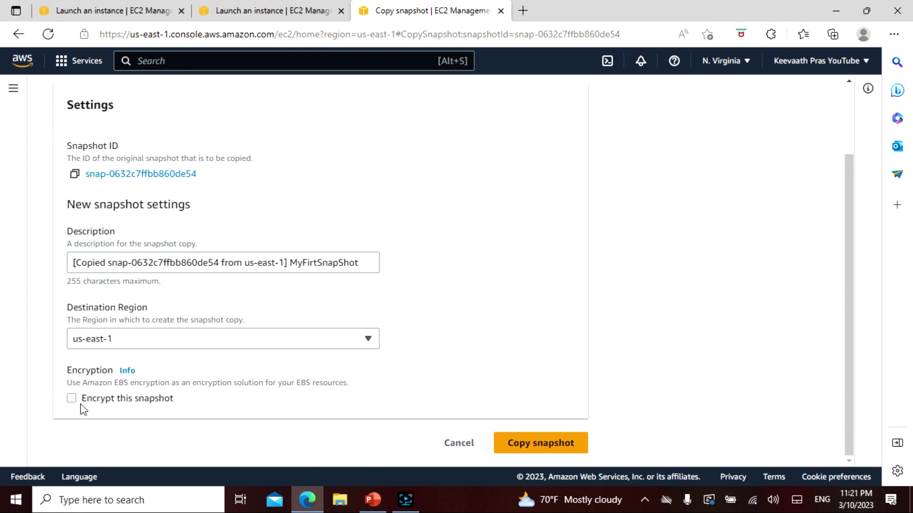
{"action": "left_click", "coordinate": [529, 444]}
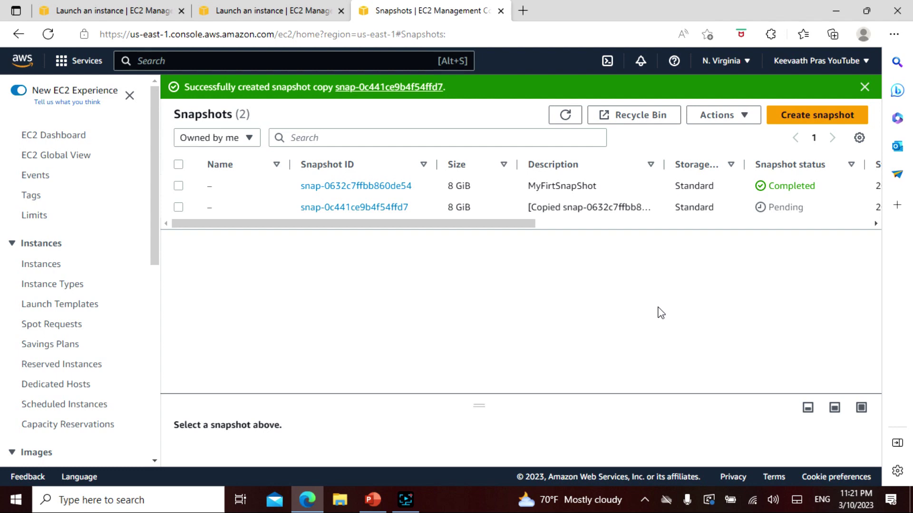
{"action": "left_click", "coordinate": [565, 115]}
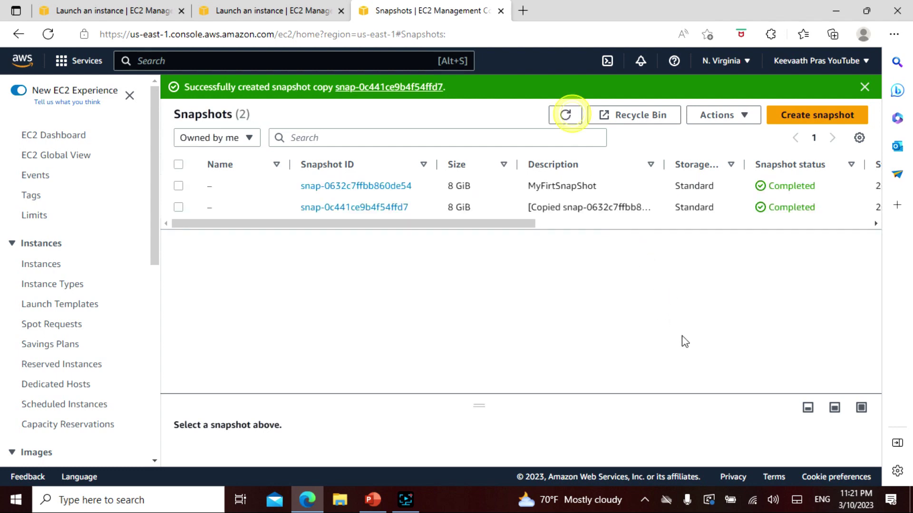
Create an image named FirstAMI from the copied snapshot, keeping the default architecture, root device and volume settings.
{"action": "left_click", "coordinate": [179, 207]}
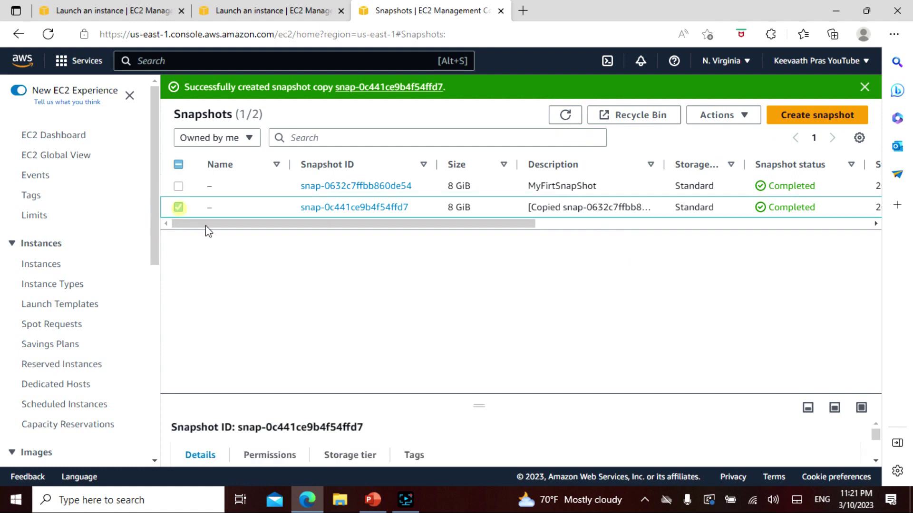
{"action": "left_click", "coordinate": [718, 115]}
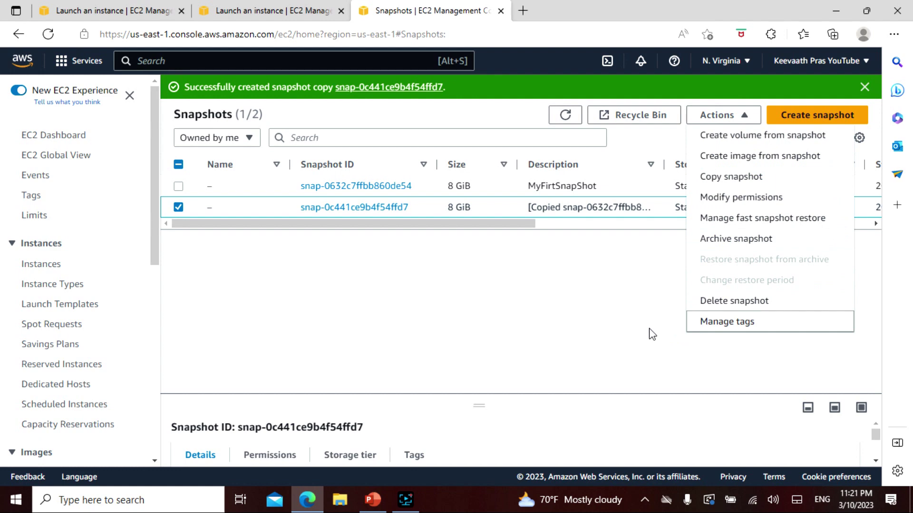
{"action": "left_click", "coordinate": [740, 159]}
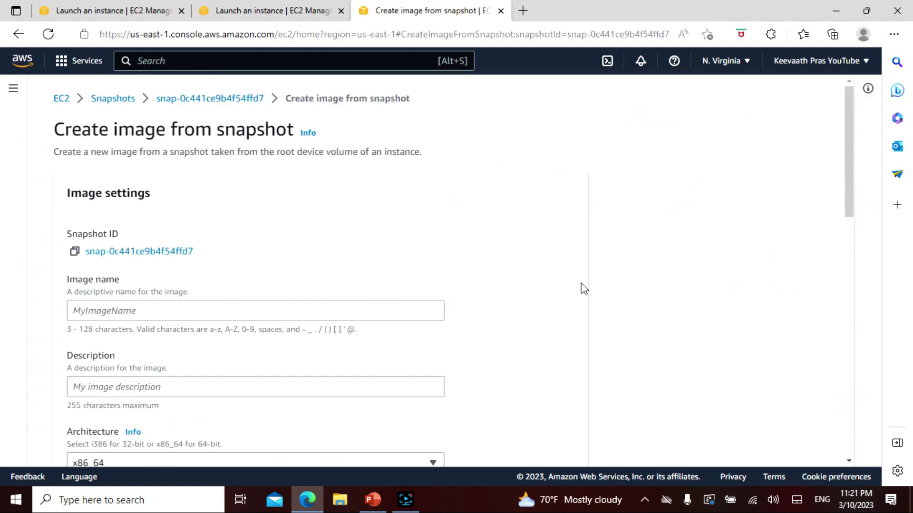
{"action": "scroll", "coordinate": [590, 275], "scroll_direction": "down", "scroll_amount": 3}
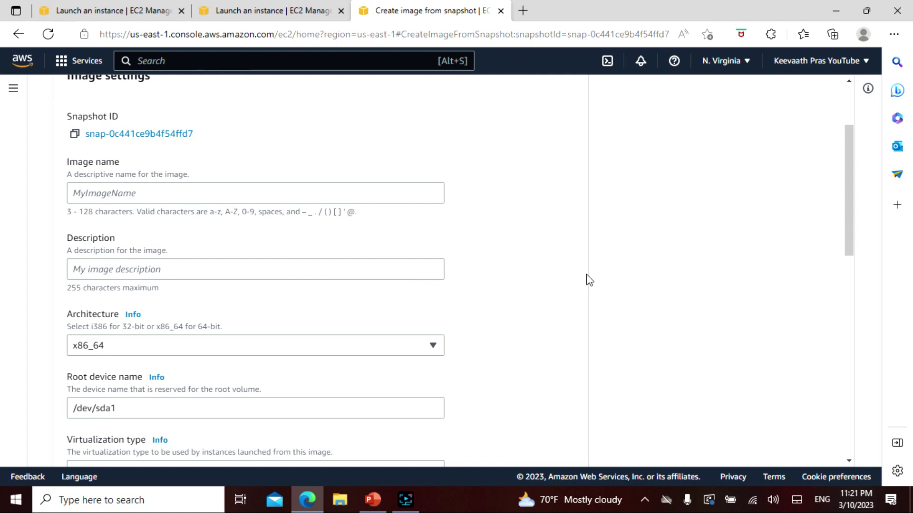
{"action": "left_click", "coordinate": [252, 198]}
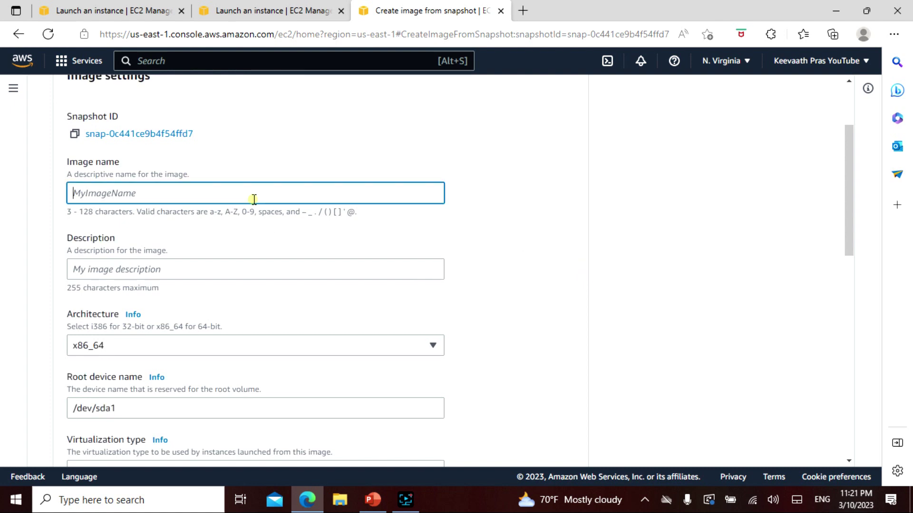
{"action": "type", "text": "FirstAMI"}
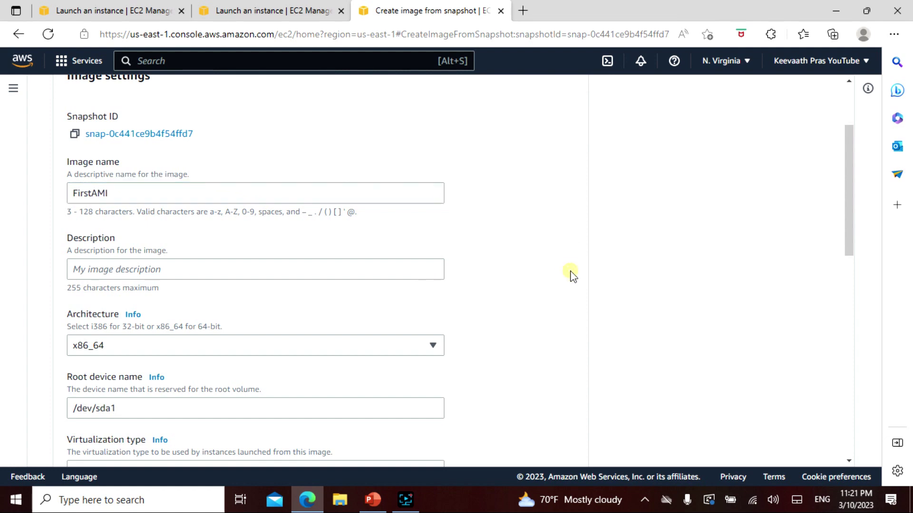
{"action": "scroll", "coordinate": [574, 267], "scroll_direction": "down", "scroll_amount": 4}
{"action": "scroll", "coordinate": [574, 281], "scroll_direction": "down", "scroll_amount": 10}
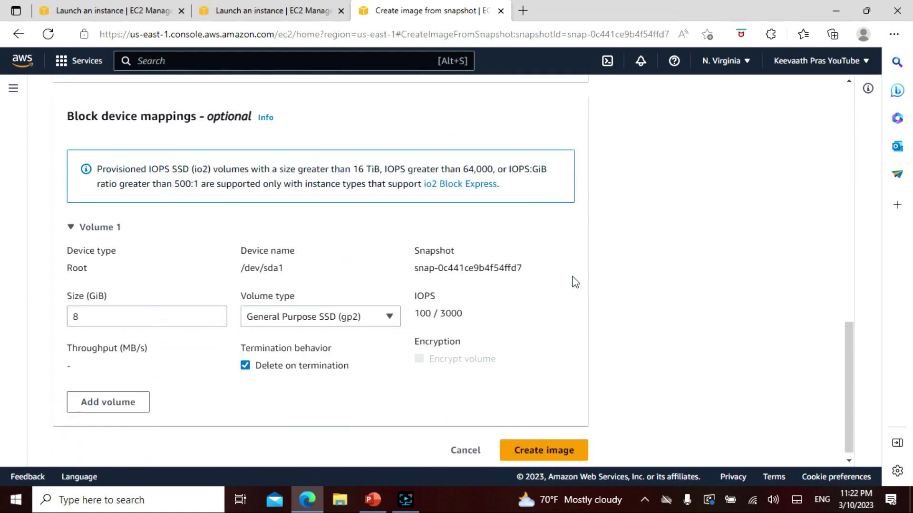
{"action": "left_click", "coordinate": [552, 454]}
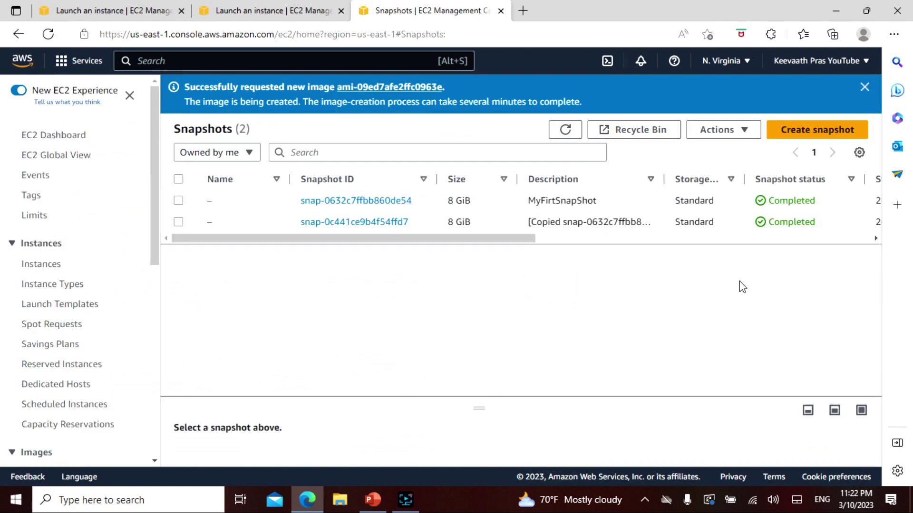
Open the newly requested FirstAMI image in the AMI list and deregister it.
{"action": "left_click", "coordinate": [388, 88]}
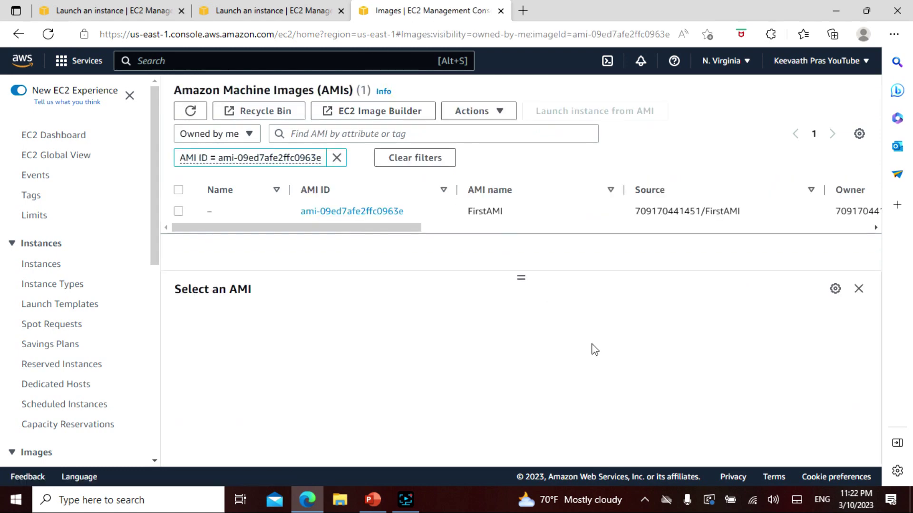
{"action": "left_click_drag", "start_coordinate": [404, 228], "coordinate": [359, 233]}
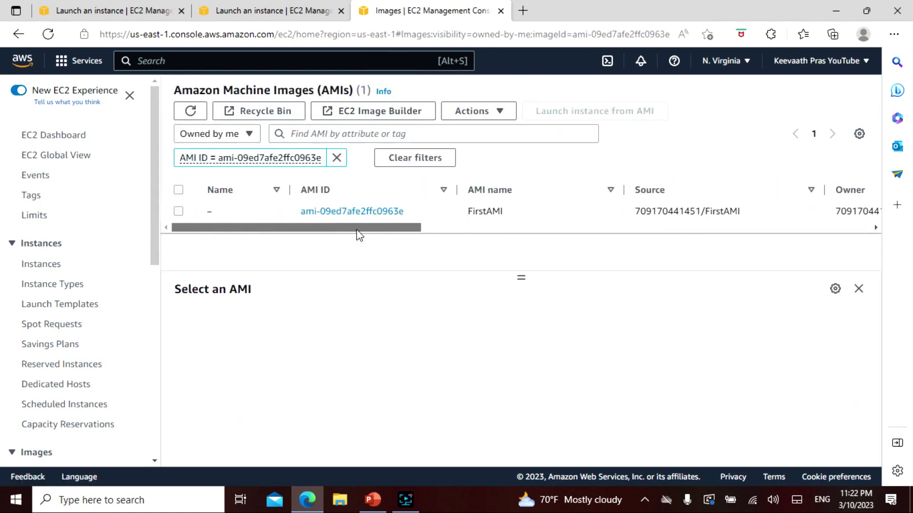
{"action": "left_click", "coordinate": [178, 211]}
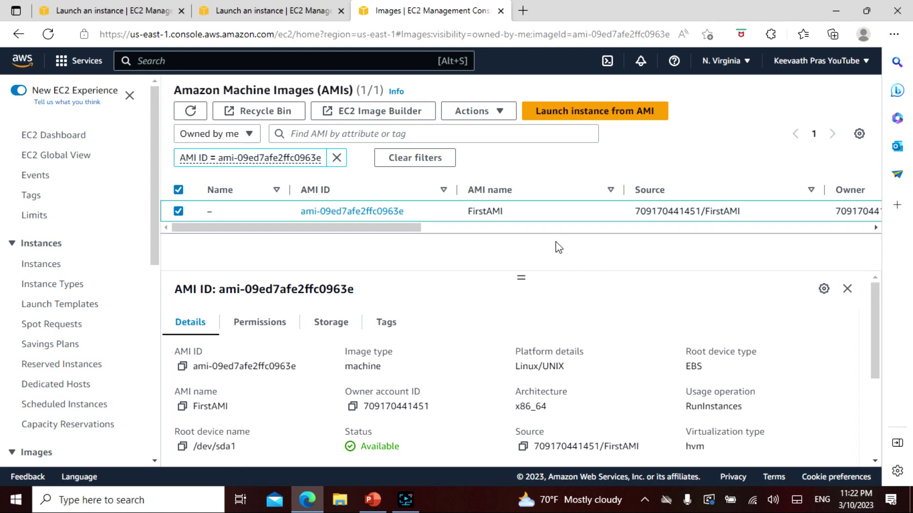
{"action": "left_click", "coordinate": [497, 118]}
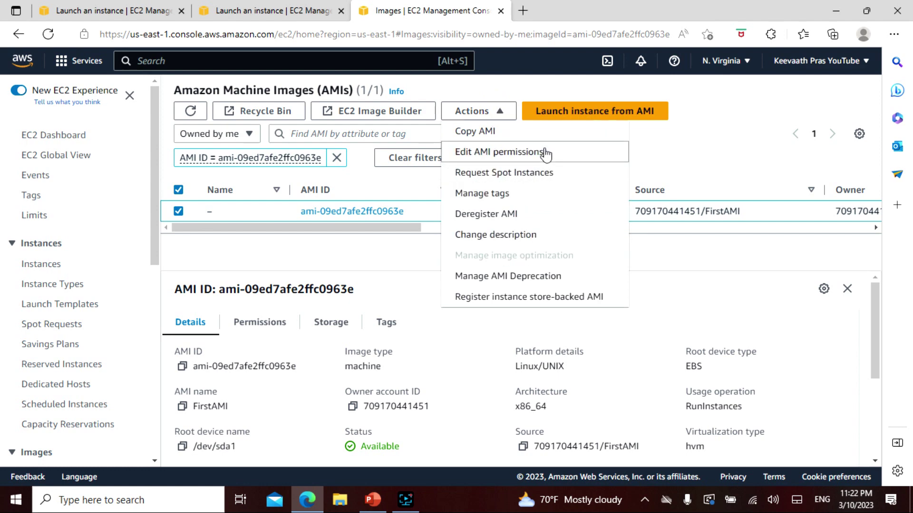
{"action": "left_click", "coordinate": [518, 213]}
{"action": "left_click", "coordinate": [675, 344]}
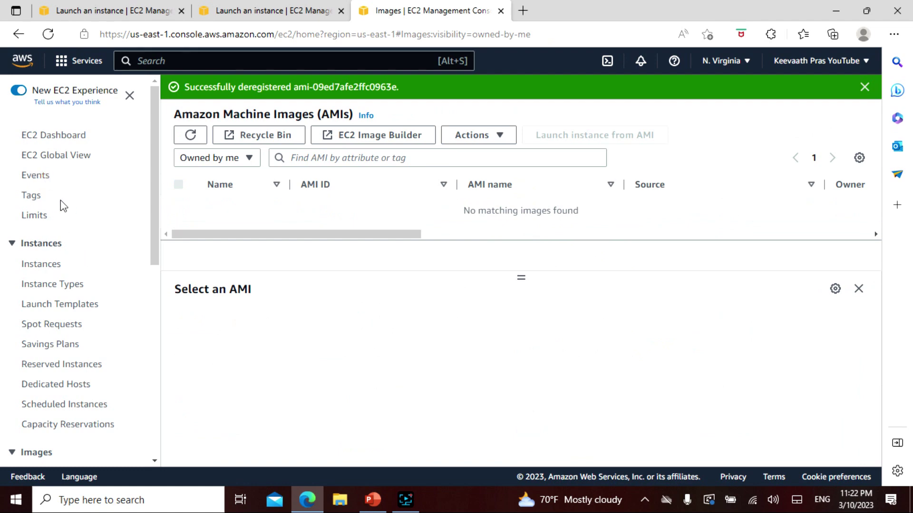
{"action": "scroll", "coordinate": [152, 247], "scroll_direction": "down", "scroll_amount": 1}
{"action": "scroll", "coordinate": [161, 253], "scroll_direction": "up", "scroll_amount": 1}
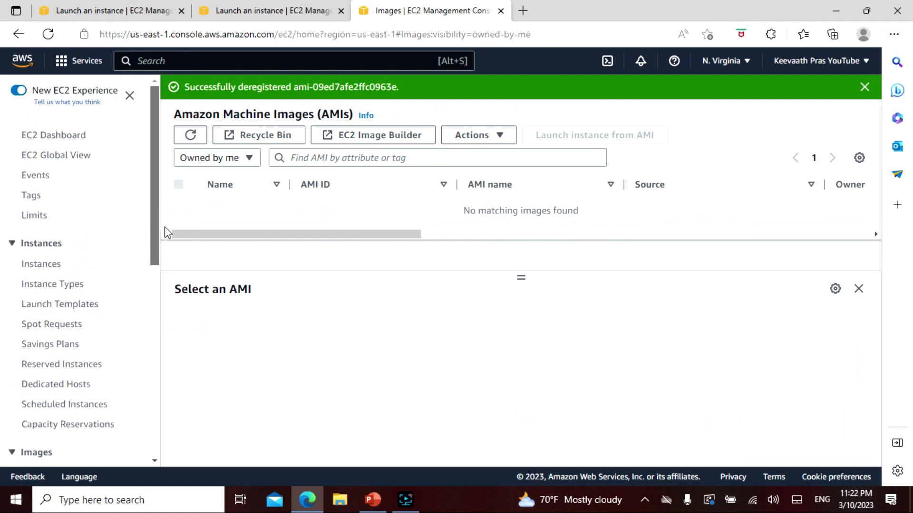
Delete both the MyFirtSnapShot snapshot and its copy from the snapshot list, confirming with the word delete.
{"action": "scroll", "coordinate": [168, 233], "scroll_direction": "down", "scroll_amount": 7}
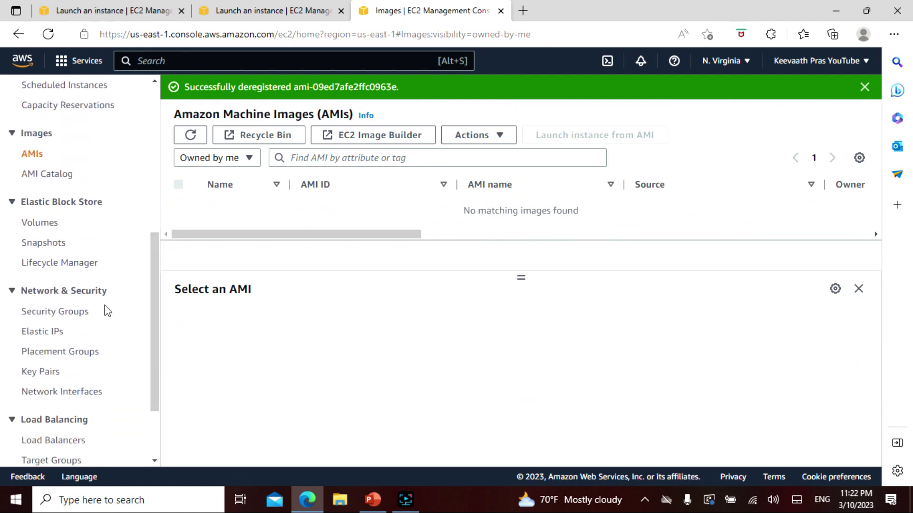
{"action": "left_click", "coordinate": [41, 242]}
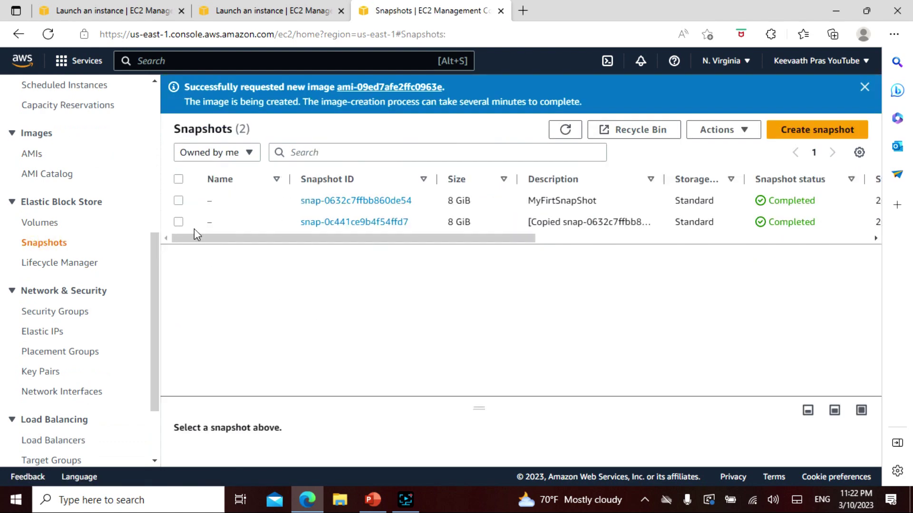
{"action": "left_click", "coordinate": [179, 222]}
{"action": "left_click", "coordinate": [178, 200]}
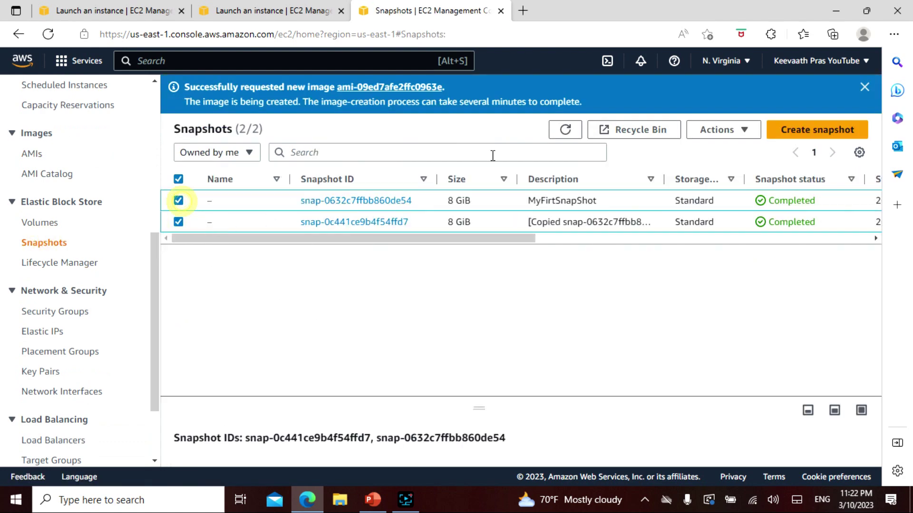
{"action": "left_click", "coordinate": [720, 129]}
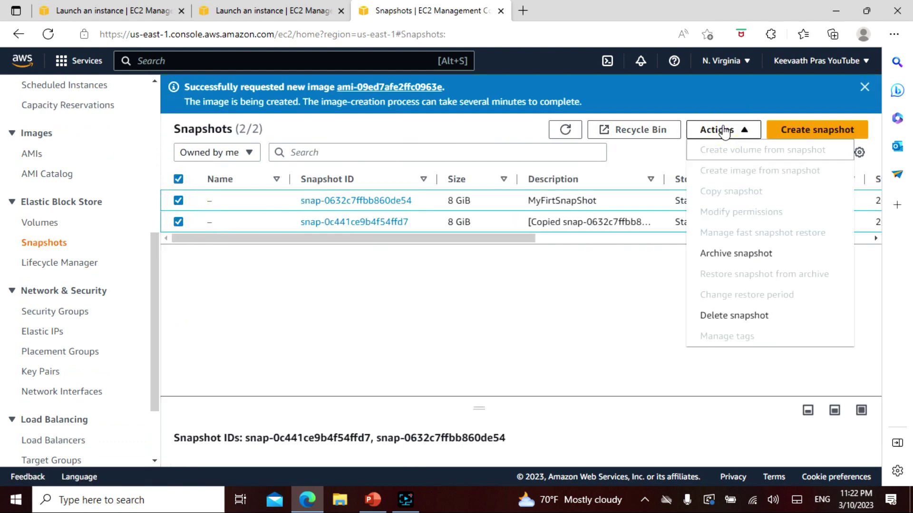
{"action": "left_click", "coordinate": [761, 316]}
{"action": "left_click", "coordinate": [517, 321]}
{"action": "type", "text": "delete"}
{"action": "left_click", "coordinate": [679, 354]}
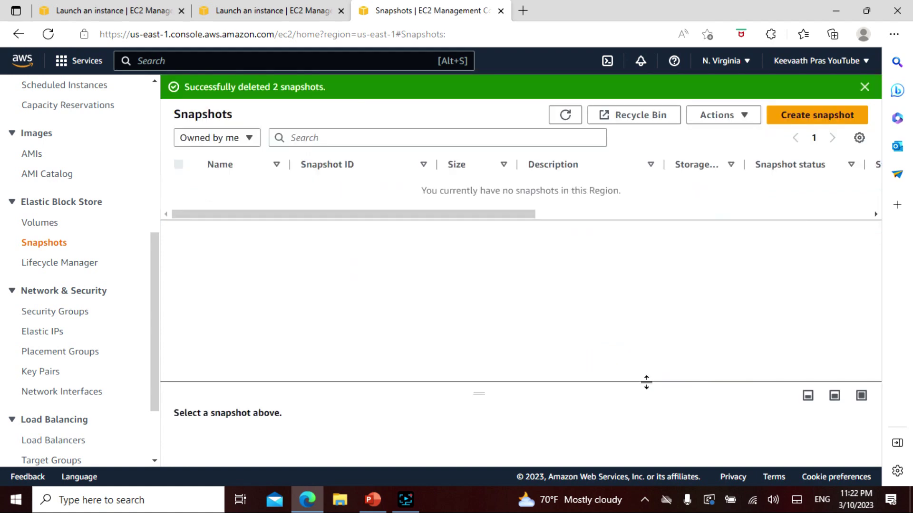
Terminate the EC2 instances, selecting both entries in the instance list and confirming the termination.
{"action": "left_click_drag", "start_coordinate": [152, 278], "coordinate": [152, 250]}
{"action": "scroll", "coordinate": [153, 250], "scroll_direction": "up", "scroll_amount": 2}
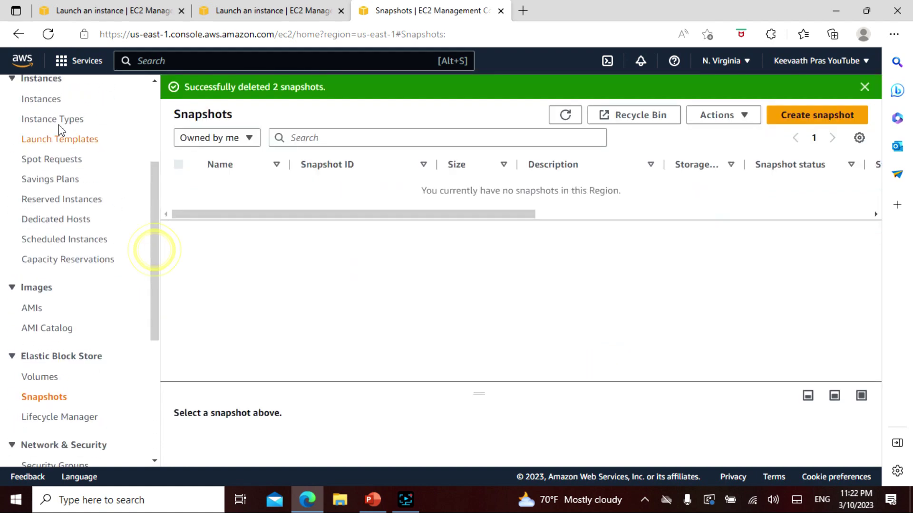
{"action": "left_click", "coordinate": [42, 100]}
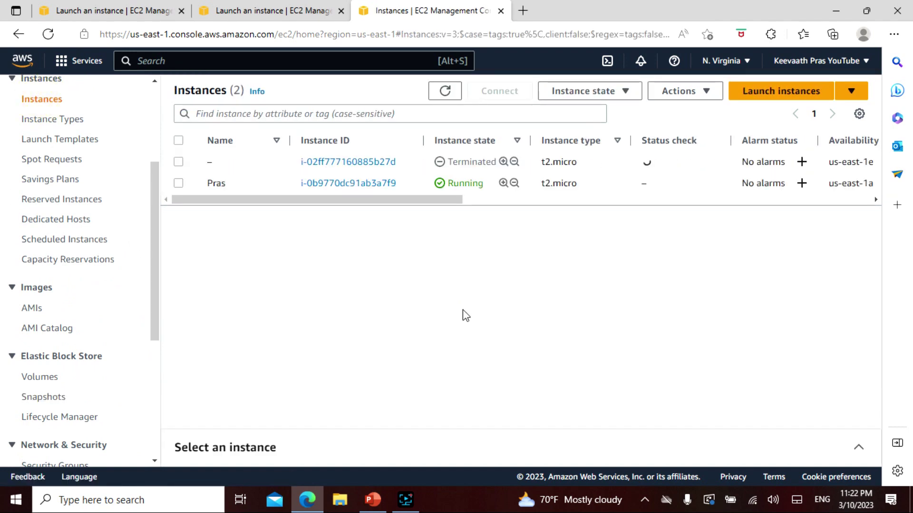
{"action": "left_click", "coordinate": [178, 184]}
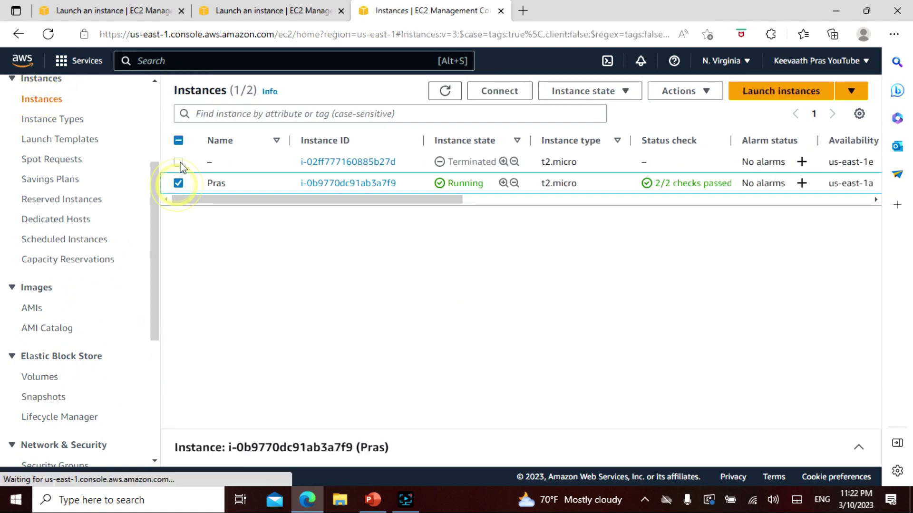
{"action": "left_click", "coordinate": [178, 161]}
{"action": "left_click", "coordinate": [611, 93]}
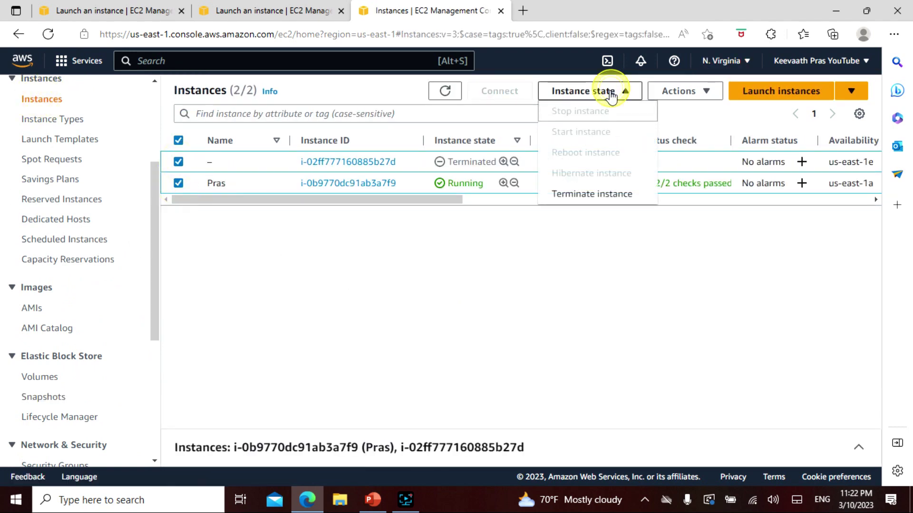
{"action": "left_click", "coordinate": [586, 194]}
{"action": "left_click", "coordinate": [688, 374]}
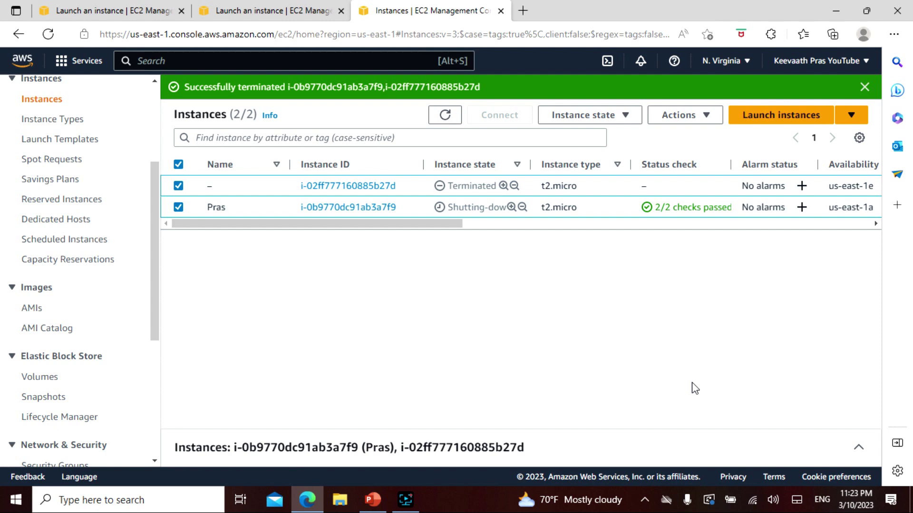
Open the EC2 Dashboard and refresh its resource counts to check what remains in the region.
{"action": "left_click_drag", "start_coordinate": [157, 204], "coordinate": [157, 136]}
{"action": "left_click", "coordinate": [41, 121]}
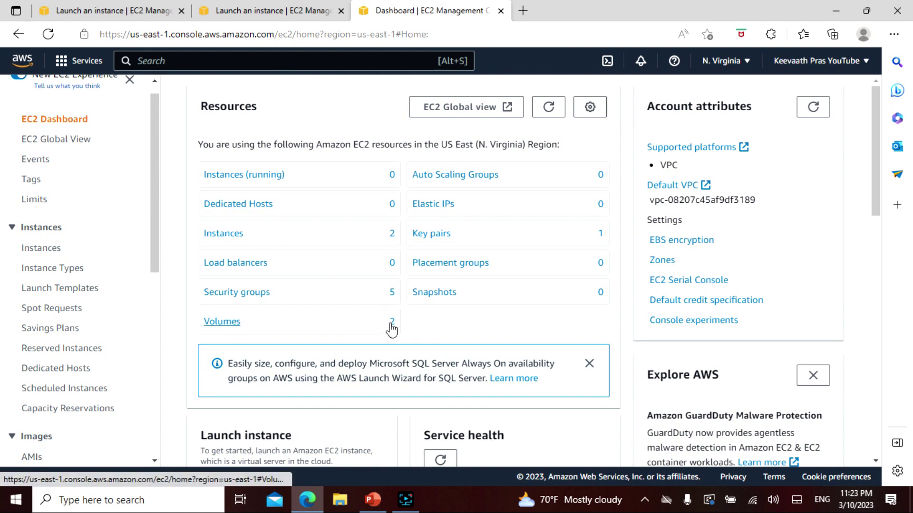
{"action": "left_click", "coordinate": [549, 108]}
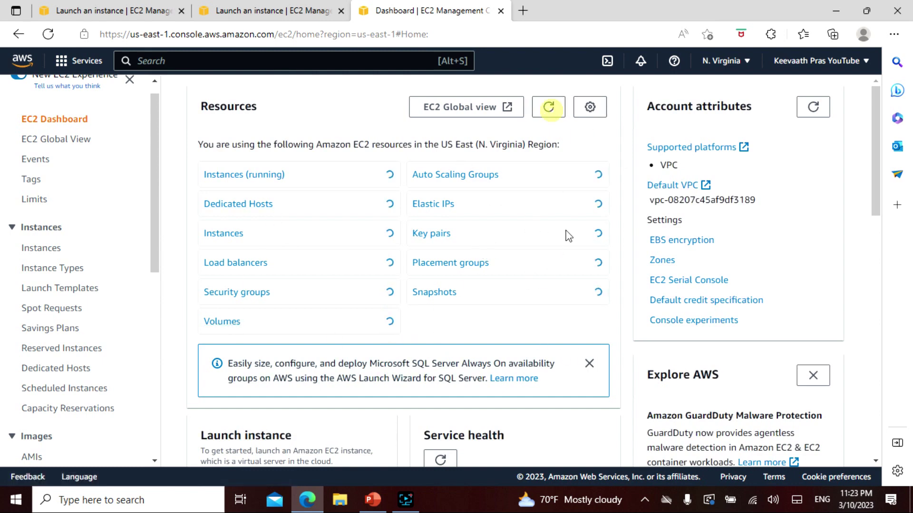
Open the volumes list and select both volumes to check which actions are available for them.
{"action": "left_click", "coordinate": [221, 323]}
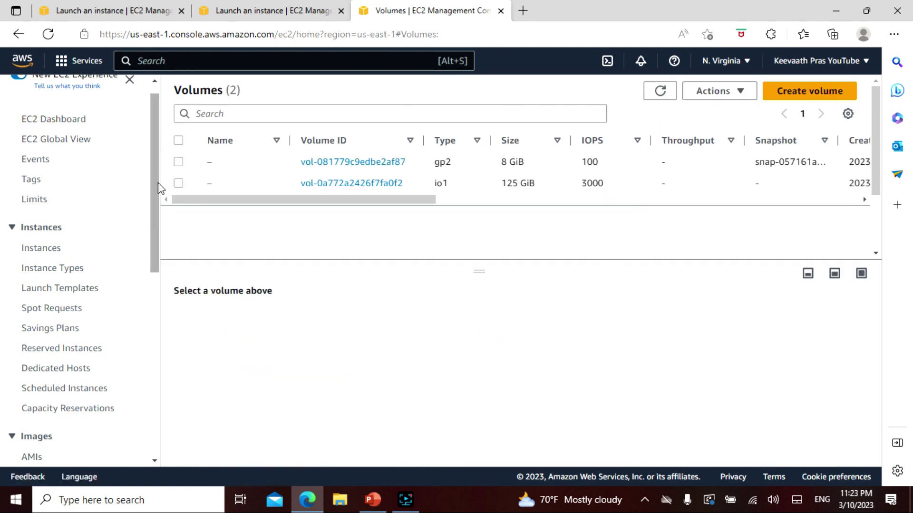
{"action": "left_click", "coordinate": [178, 183]}
{"action": "left_click", "coordinate": [178, 162]}
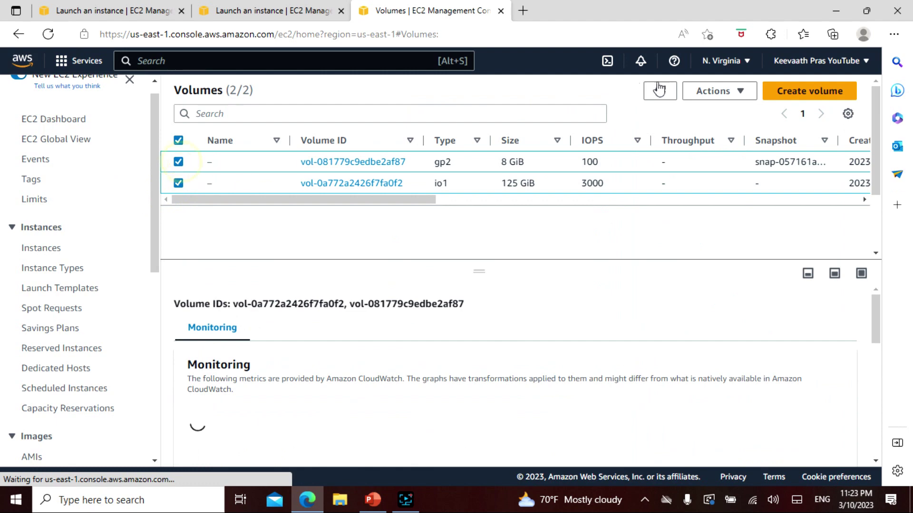
{"action": "left_click", "coordinate": [723, 91]}
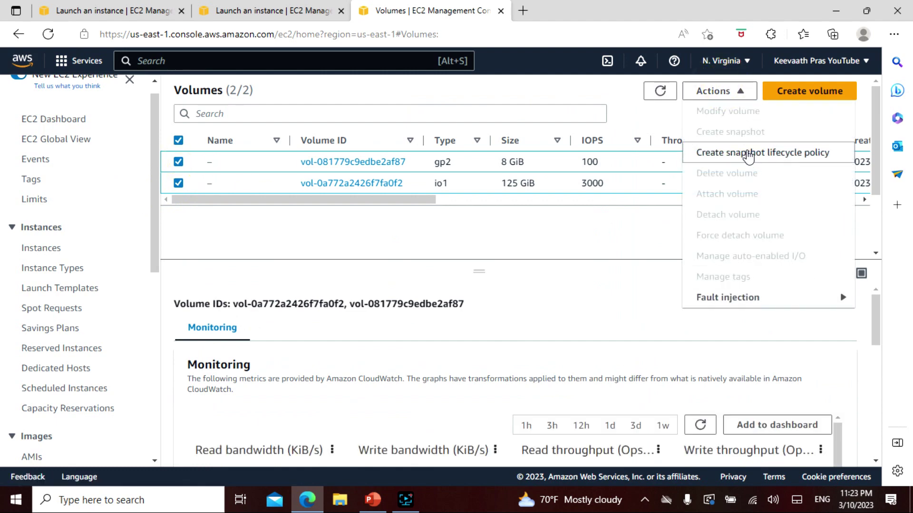
{"action": "left_click", "coordinate": [618, 258]}
{"action": "left_click_drag", "start_coordinate": [412, 199], "coordinate": [314, 216]}
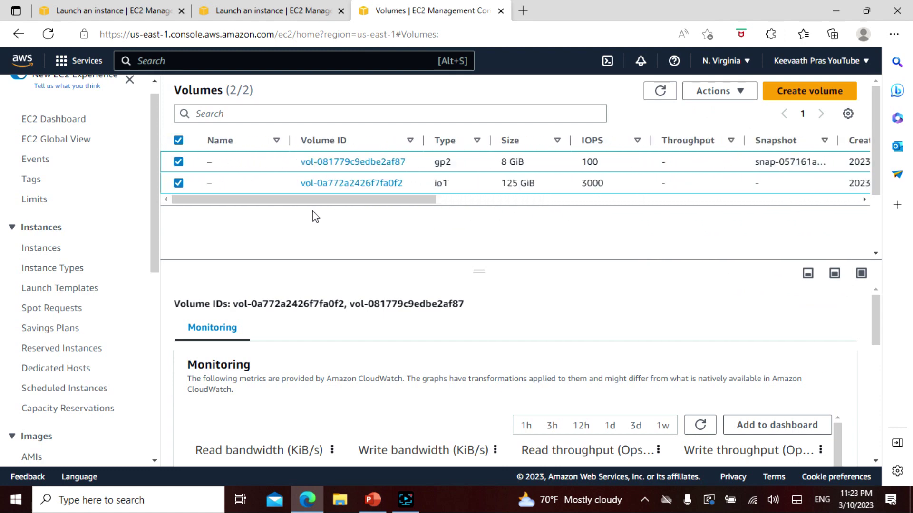
{"action": "left_click_drag", "start_coordinate": [367, 201], "coordinate": [245, 193]}
Try to detach the 8 GiB gp2 volume, leaving the 125 GiB volume out of the selection.
{"action": "left_click", "coordinate": [178, 183]}
{"action": "left_click", "coordinate": [713, 91]}
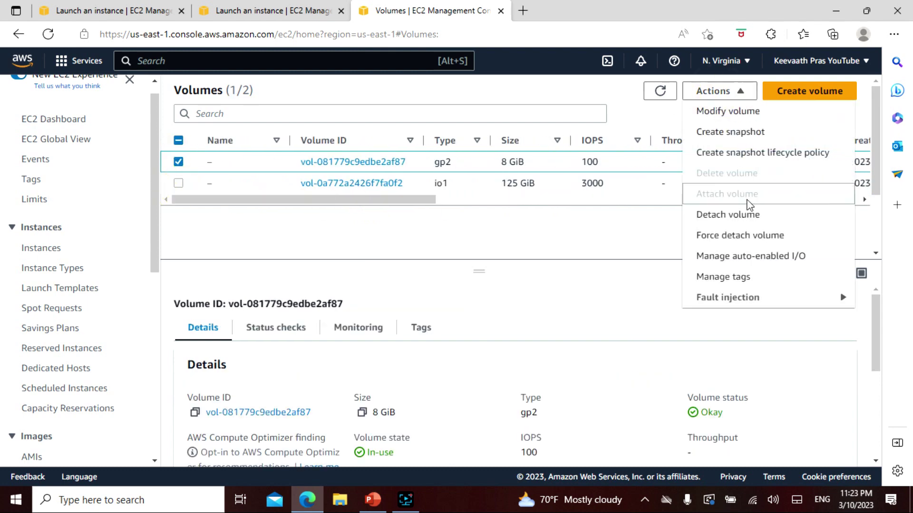
{"action": "left_click", "coordinate": [749, 216]}
{"action": "left_click", "coordinate": [684, 336]}
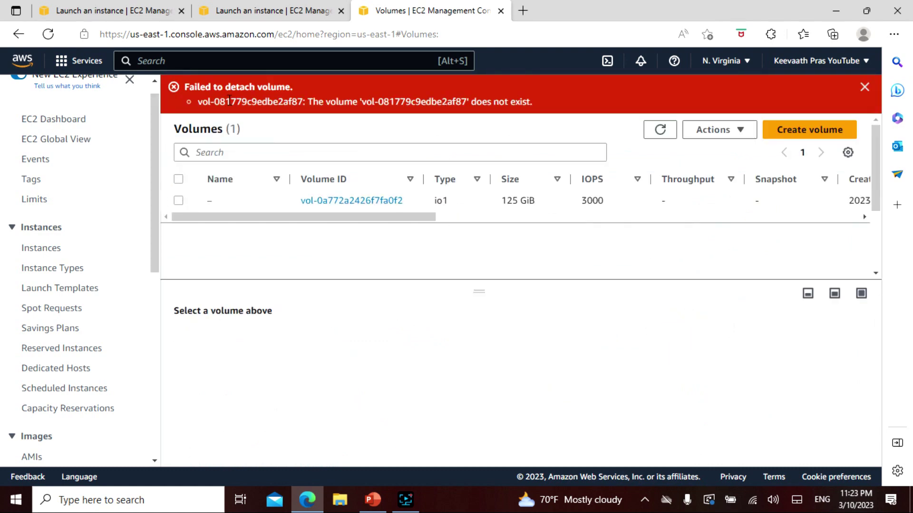
Delete the 125 GiB io1 volume and confirm the deletion.
{"action": "left_click", "coordinate": [178, 200]}
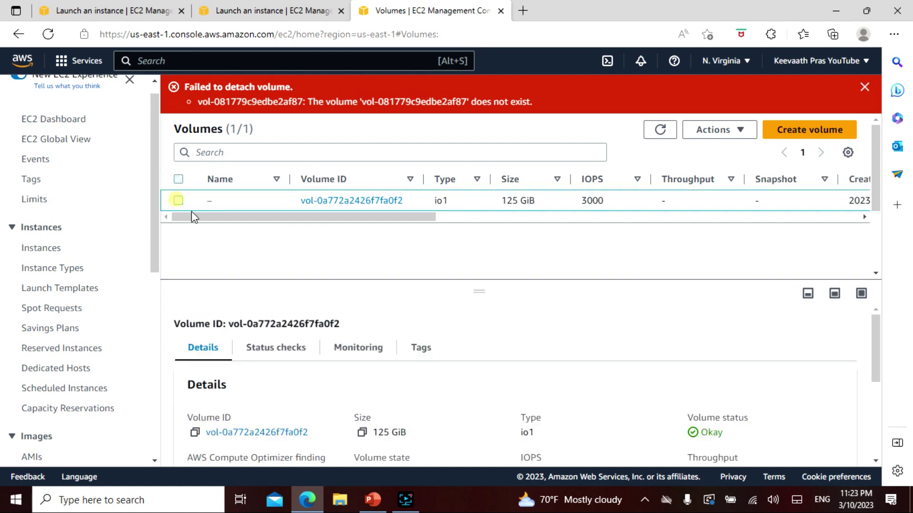
{"action": "left_click", "coordinate": [713, 129]}
{"action": "left_click", "coordinate": [732, 212]}
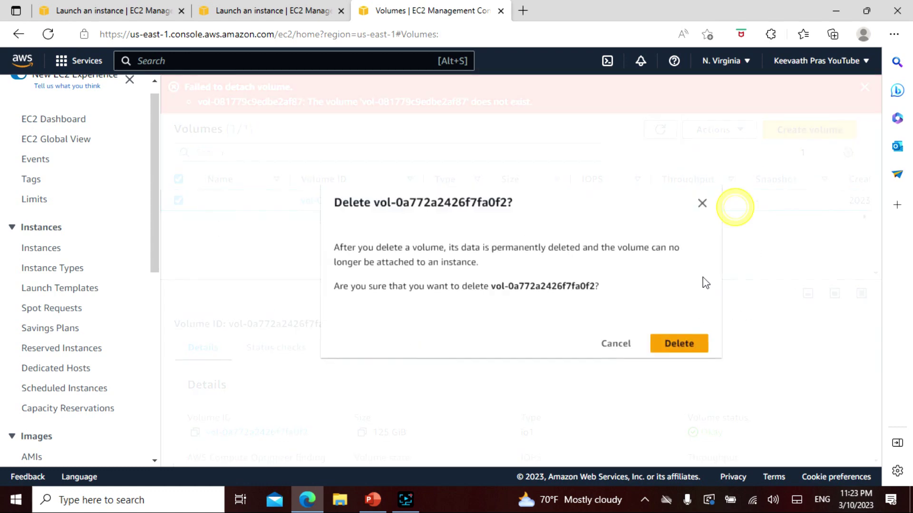
{"action": "left_click", "coordinate": [683, 339]}
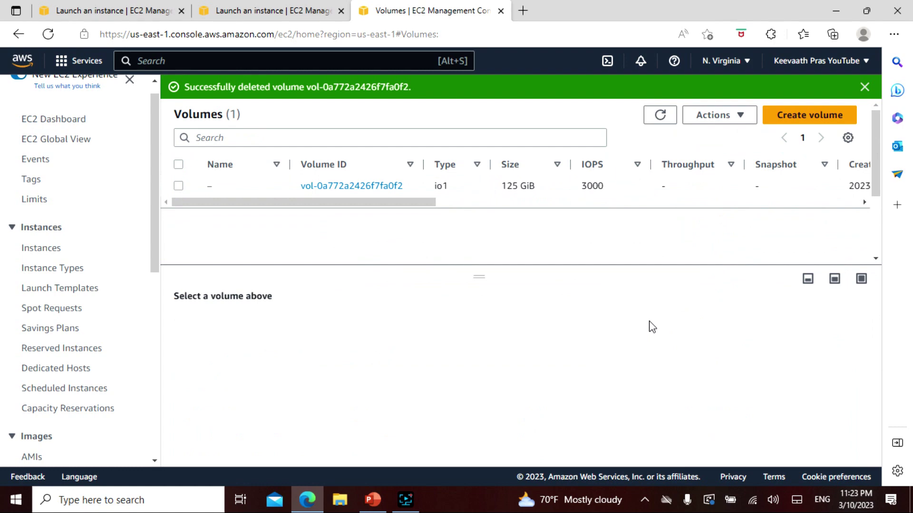
Try to delete the still listed 125 GiB io1 volume again and dismiss the resulting notification.
{"action": "left_click", "coordinate": [178, 185]}
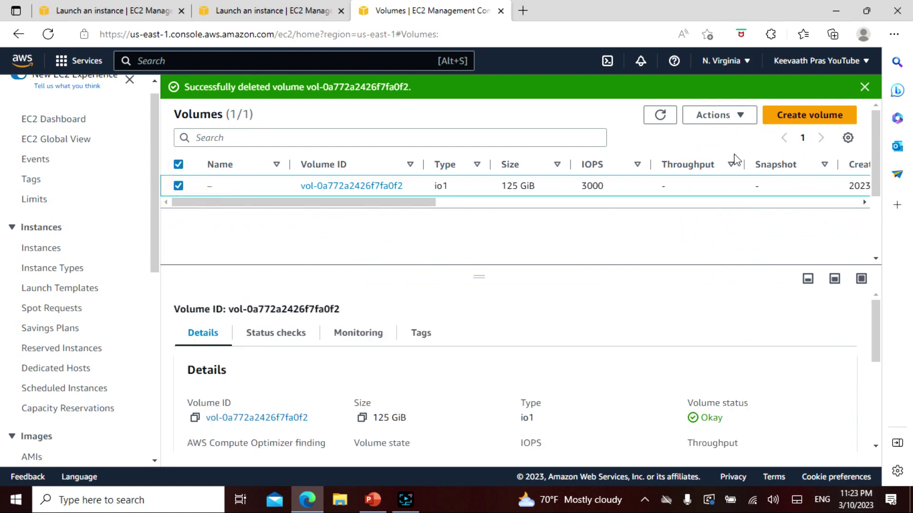
{"action": "left_click", "coordinate": [726, 119]}
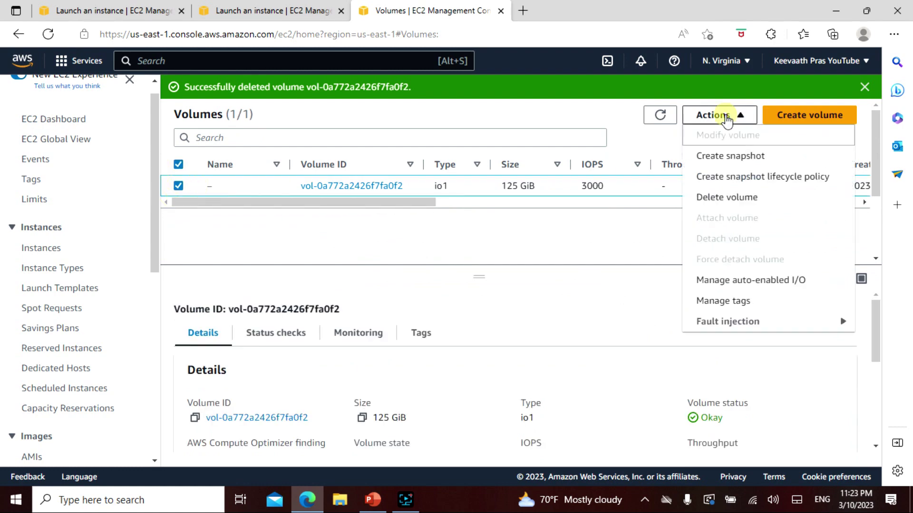
{"action": "left_click", "coordinate": [724, 197]}
{"action": "left_click", "coordinate": [686, 342]}
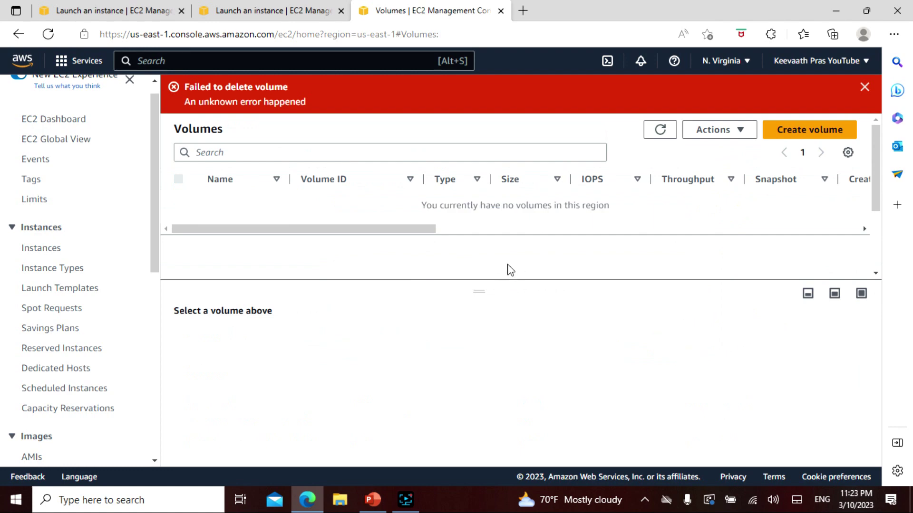
{"action": "left_click", "coordinate": [871, 94]}
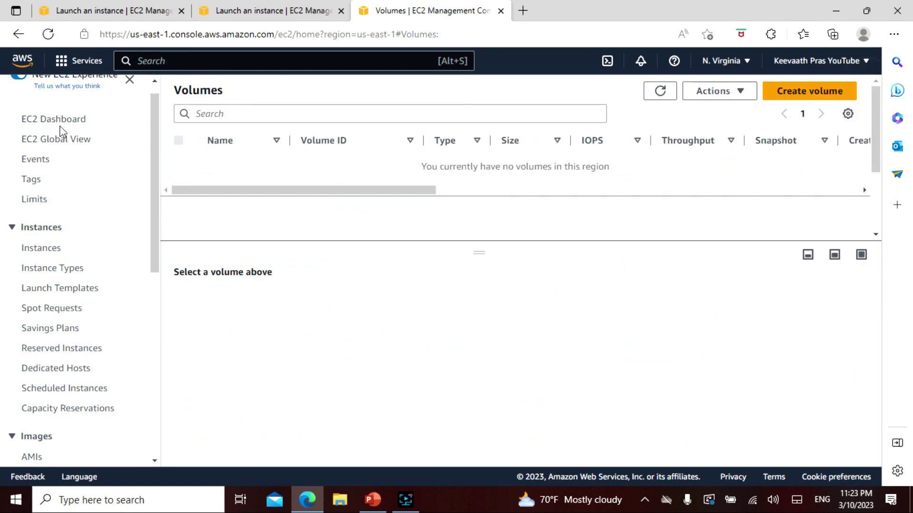
Refresh the volumes list, return to the EC2 Dashboard and refresh its resource counts to verify the cleanup.
{"action": "left_click", "coordinate": [660, 90]}
{"action": "left_click", "coordinate": [54, 119]}
{"action": "left_click", "coordinate": [547, 116]}
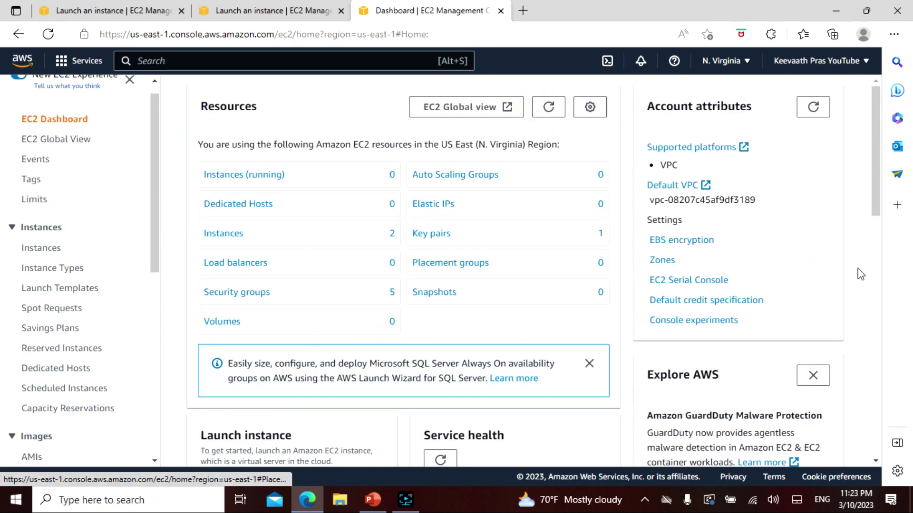
Switch to the PowerPoint presentation and start the slide show from the current summary slide on volumes and snapshots.
{"action": "left_click", "coordinate": [372, 500]}
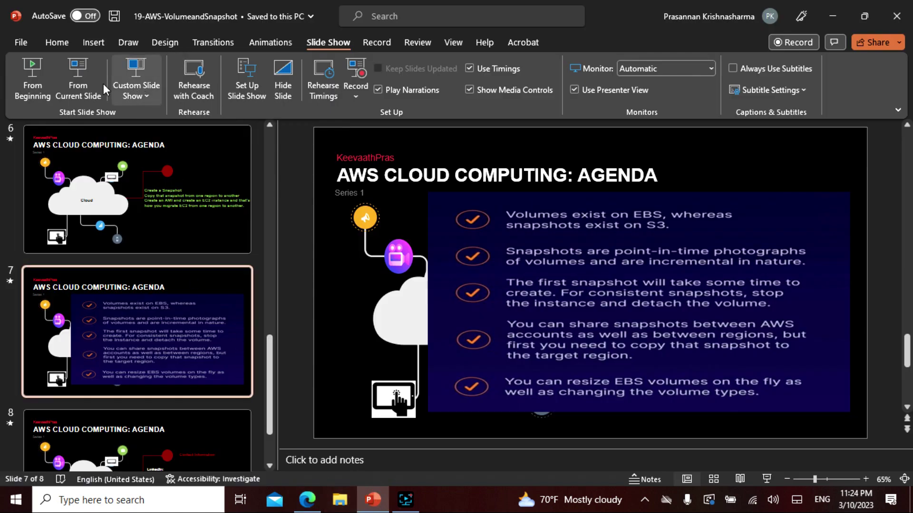
{"action": "left_click", "coordinate": [75, 84]}
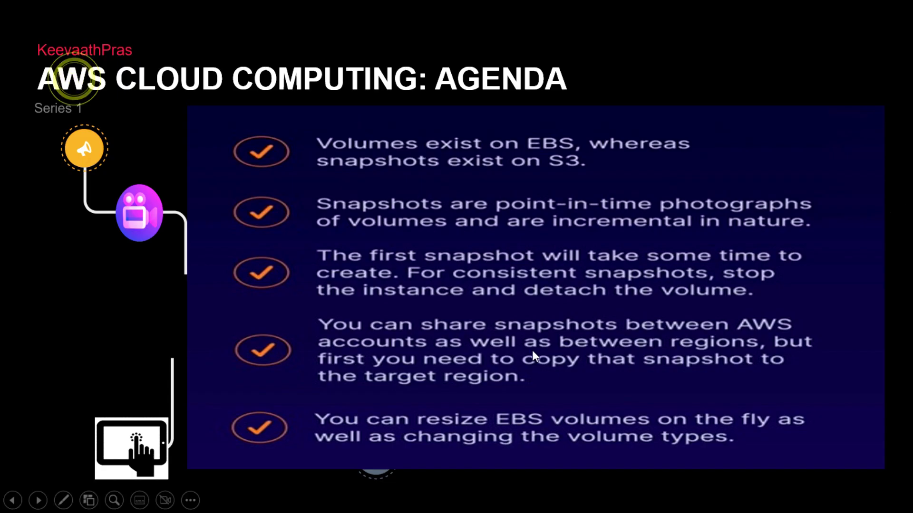